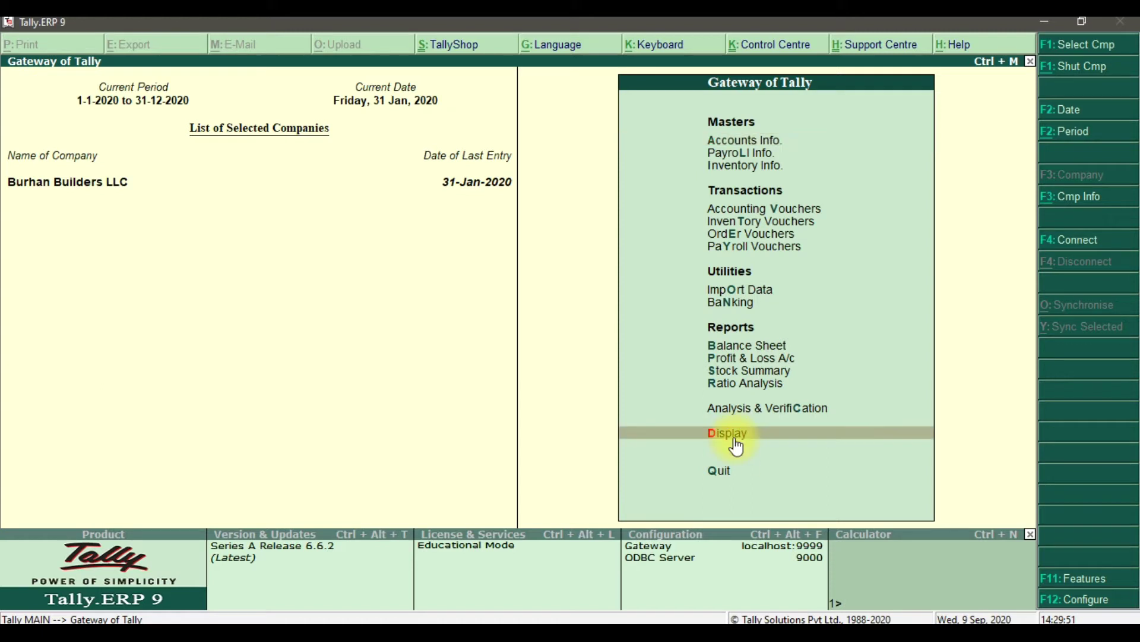
Step: Open the single pay slip of the first Accounts Department employee and select its Overtime attendance line
click(737, 445)
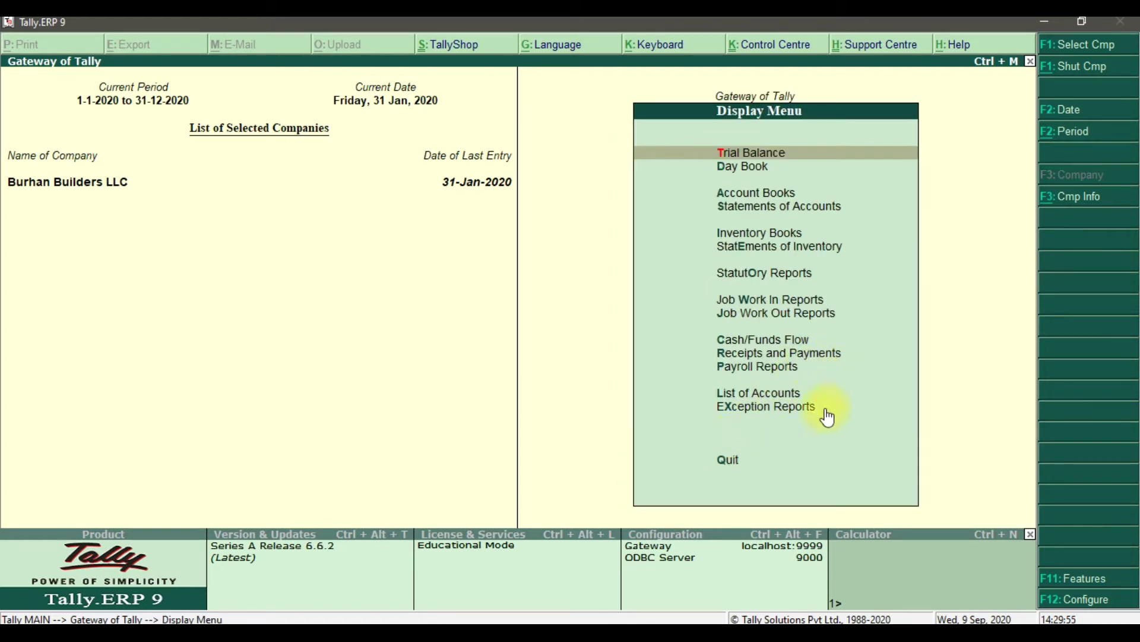
click(763, 375)
click(763, 371)
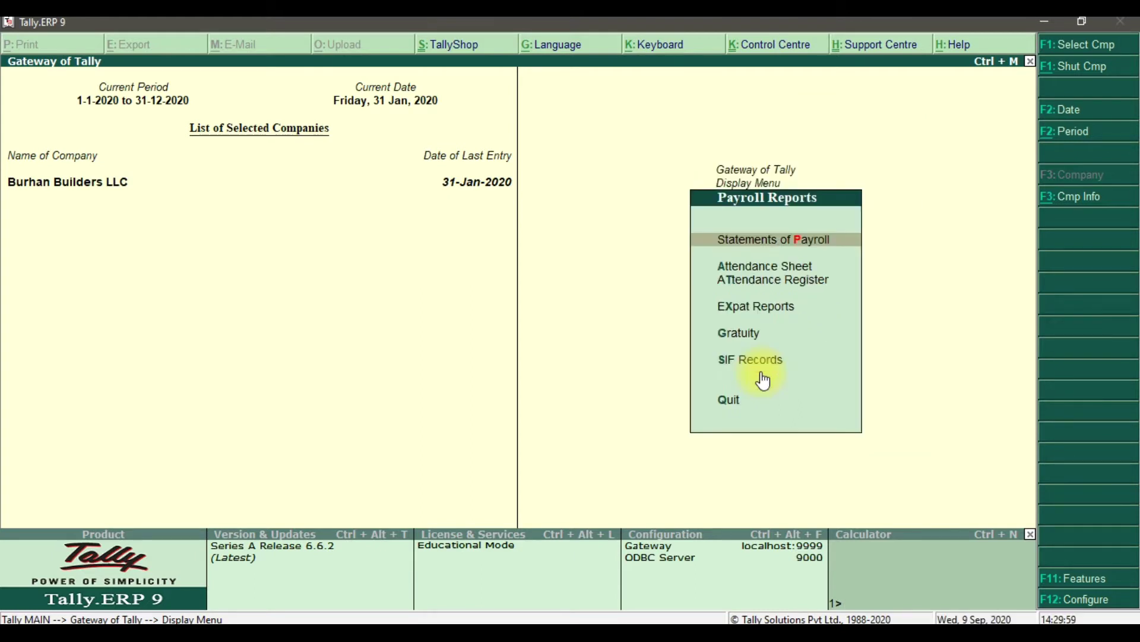
click(838, 249)
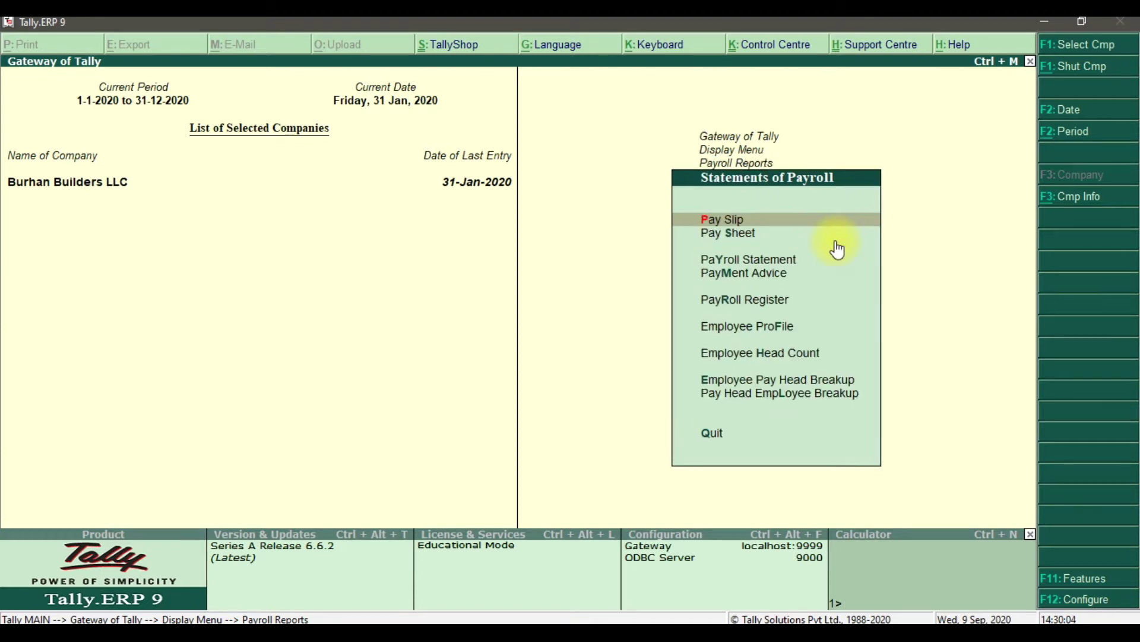
click(786, 225)
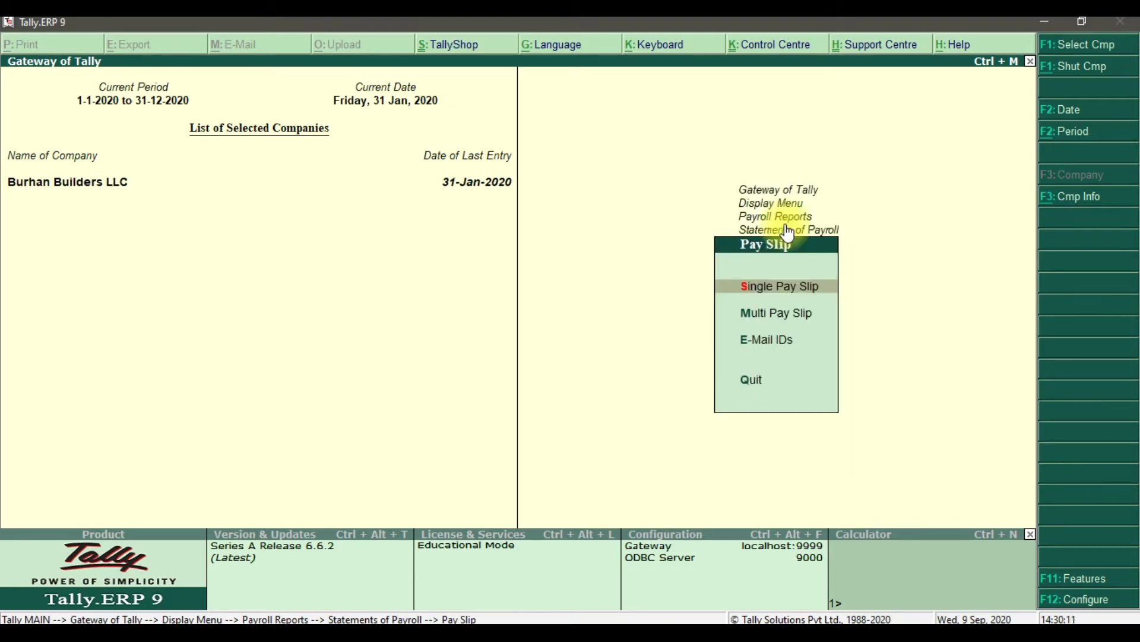
click(805, 297)
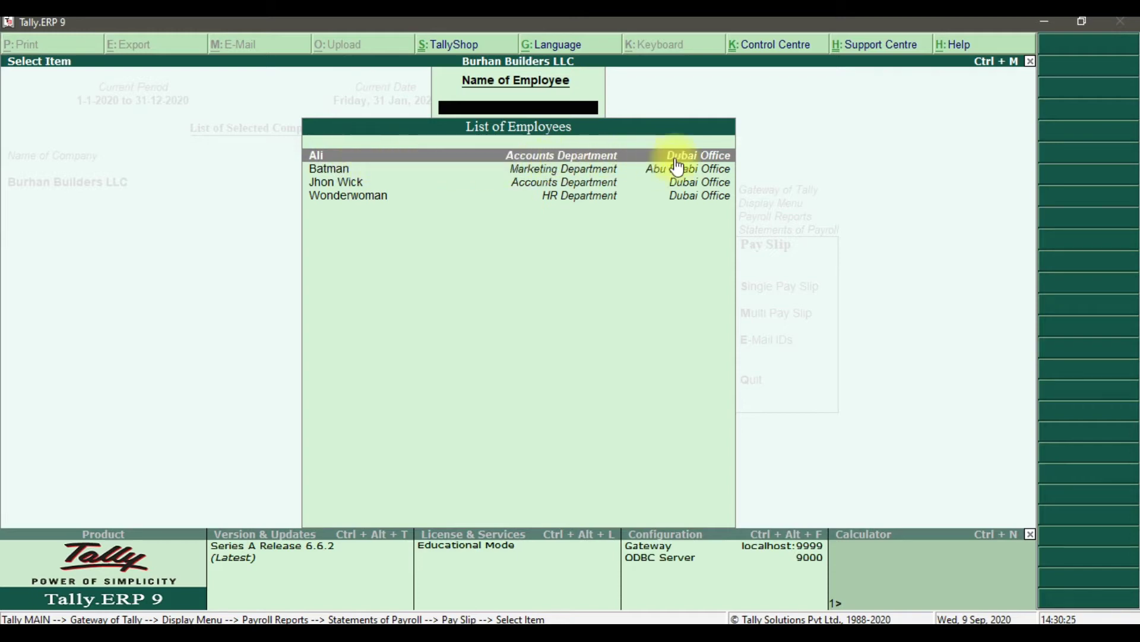
click(604, 154)
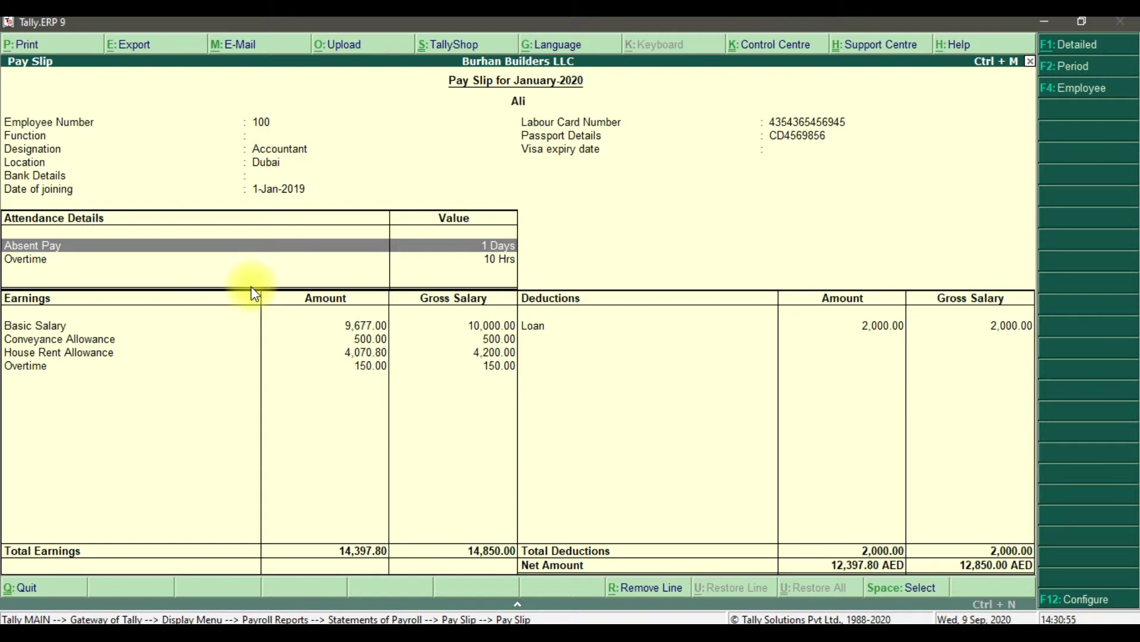
click(34, 261)
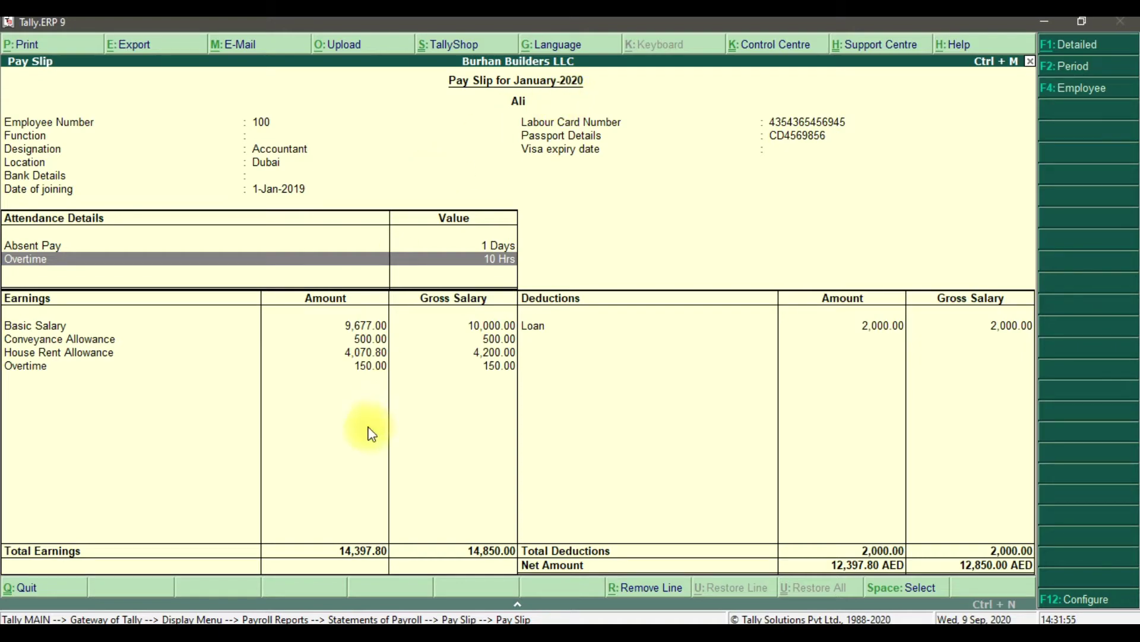
Step: Consult the Payroll Reports slide in PowerPoint, mark the Pay Sheet item, and return to Tally.ERP 9
key(alt+Tab)
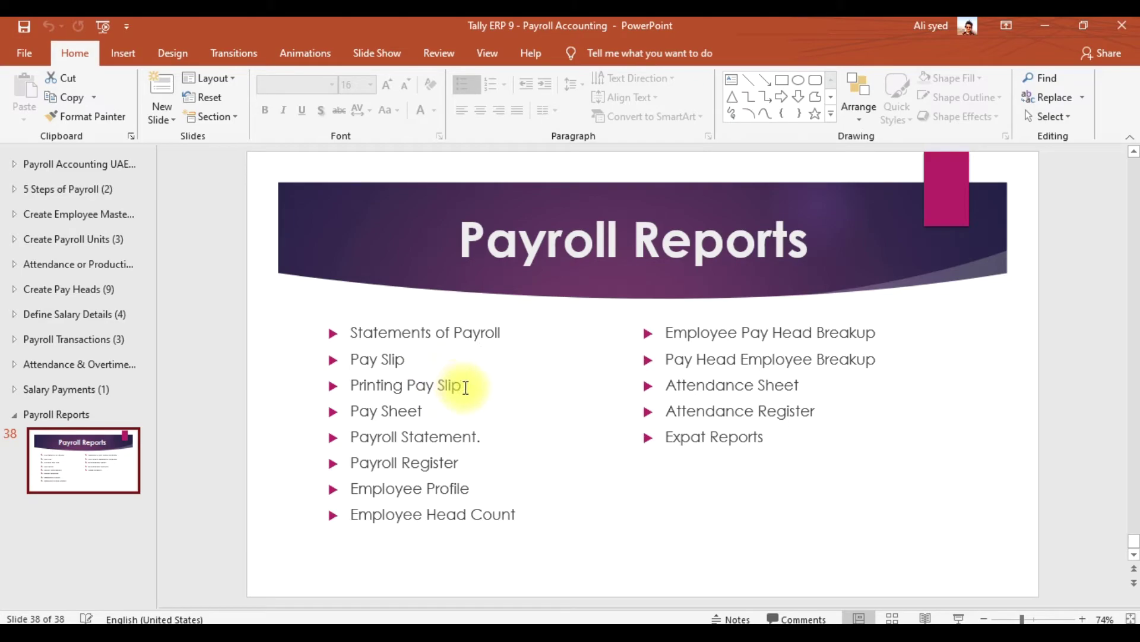
key(alt+Tab)
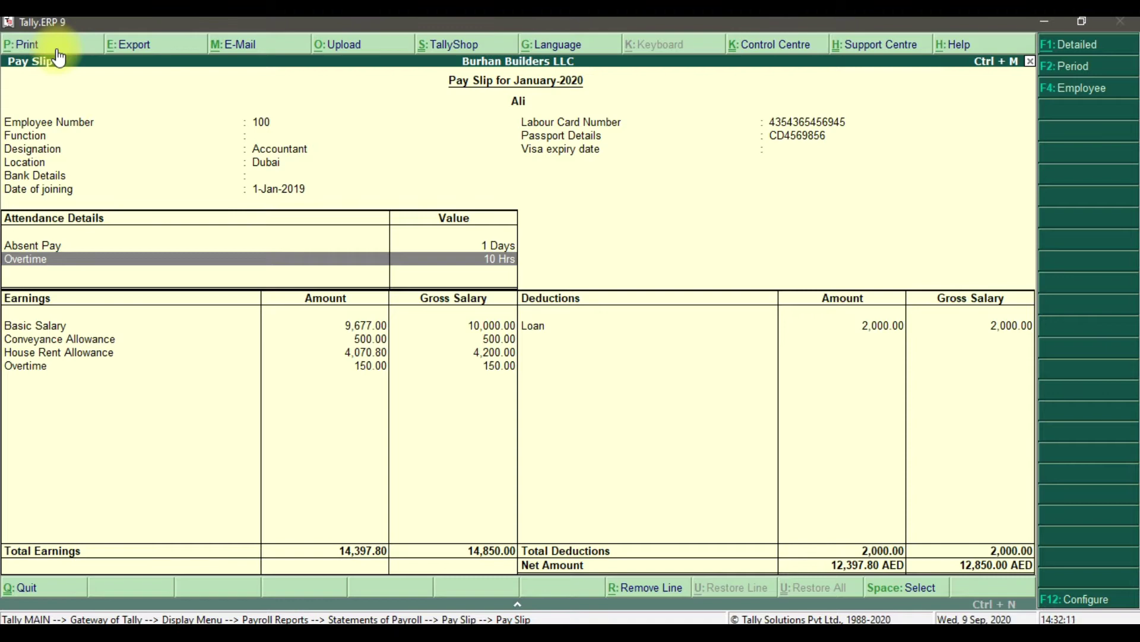
key(alt+Tab)
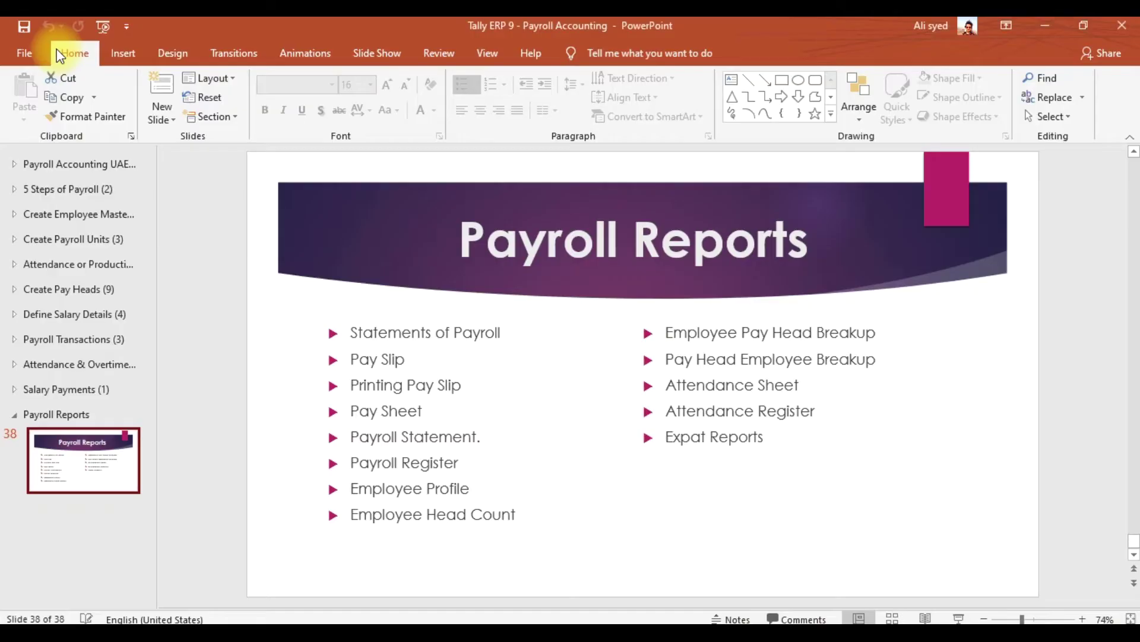
click(423, 411)
key(alt+Tab)
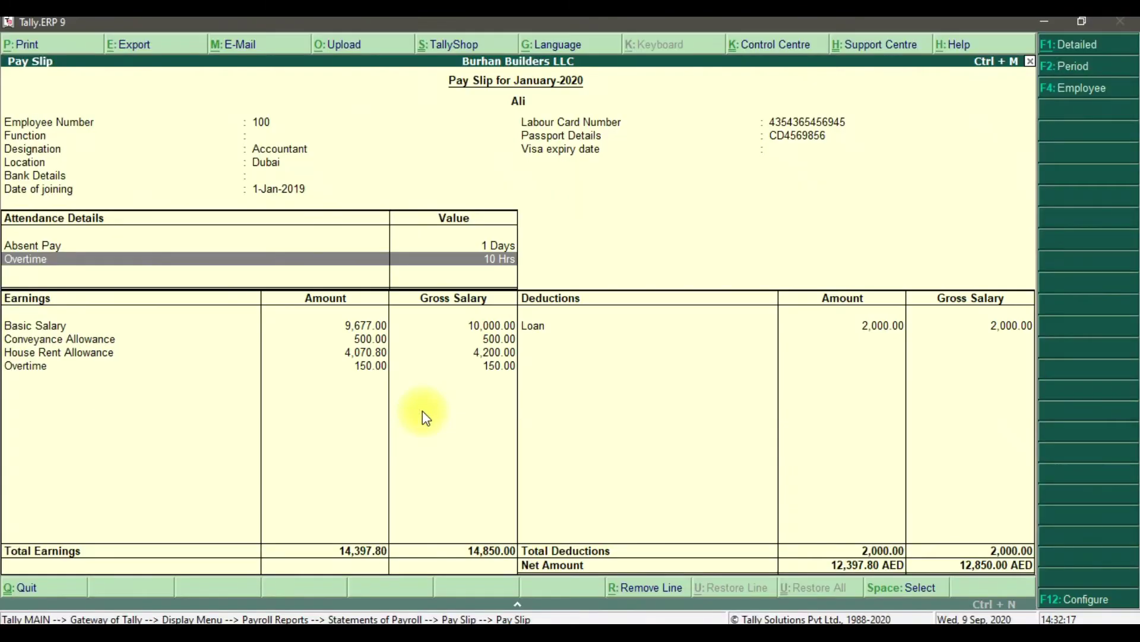
Step: Leave the pay slip and display the Pay Sheet for all employee categories and all employees
key(Escape)
key(Escape)
key(Escape)
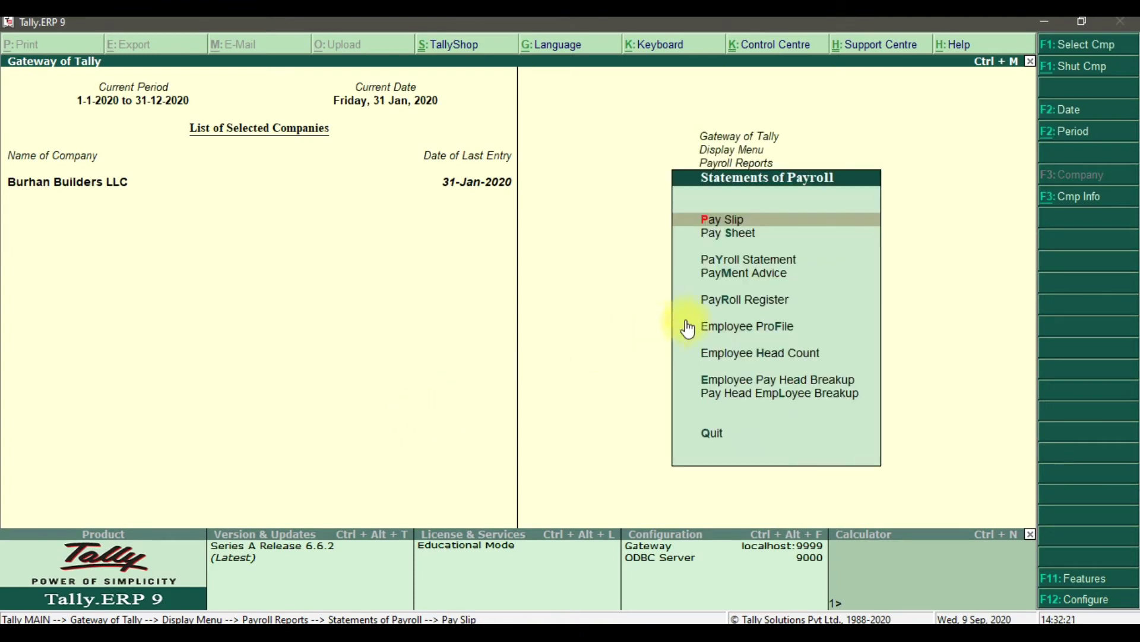
click(750, 235)
click(750, 235)
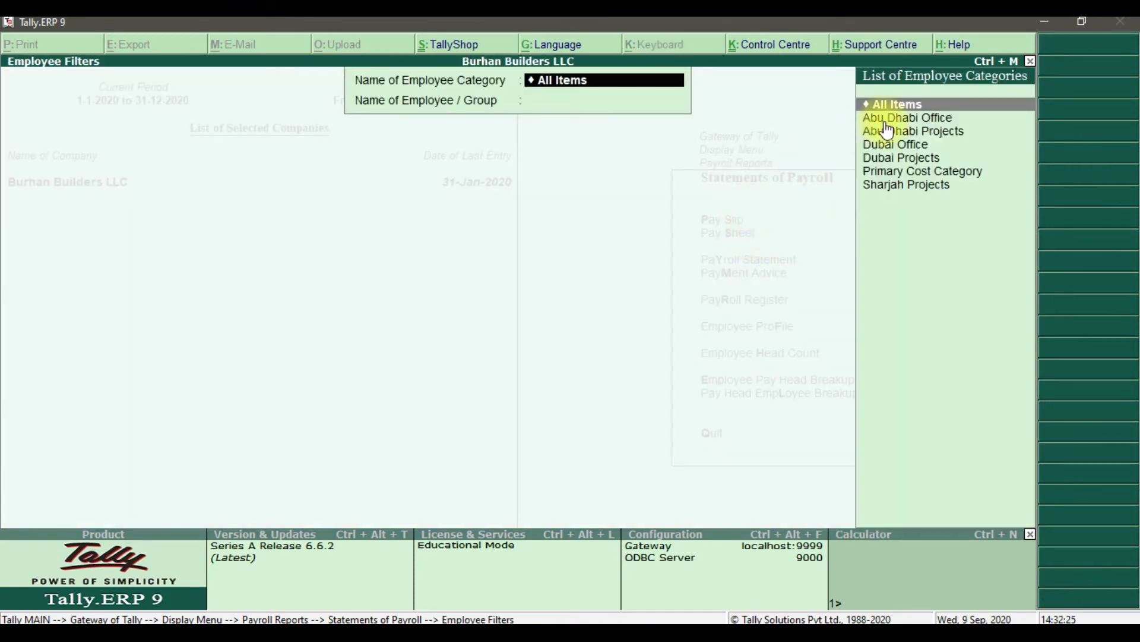
click(879, 107)
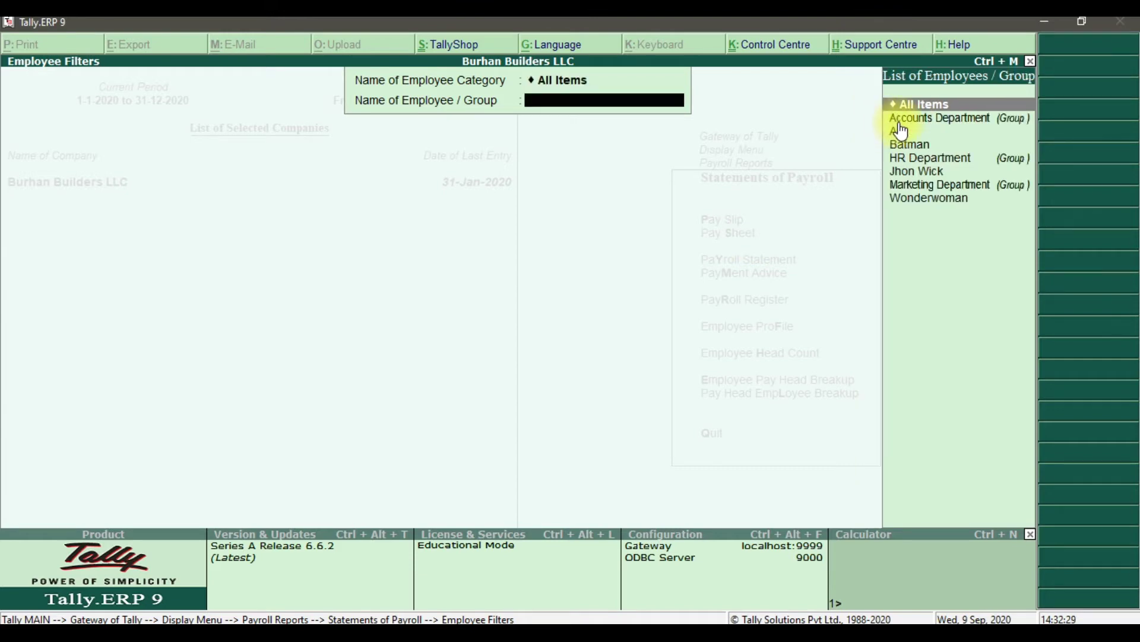
key(Return)
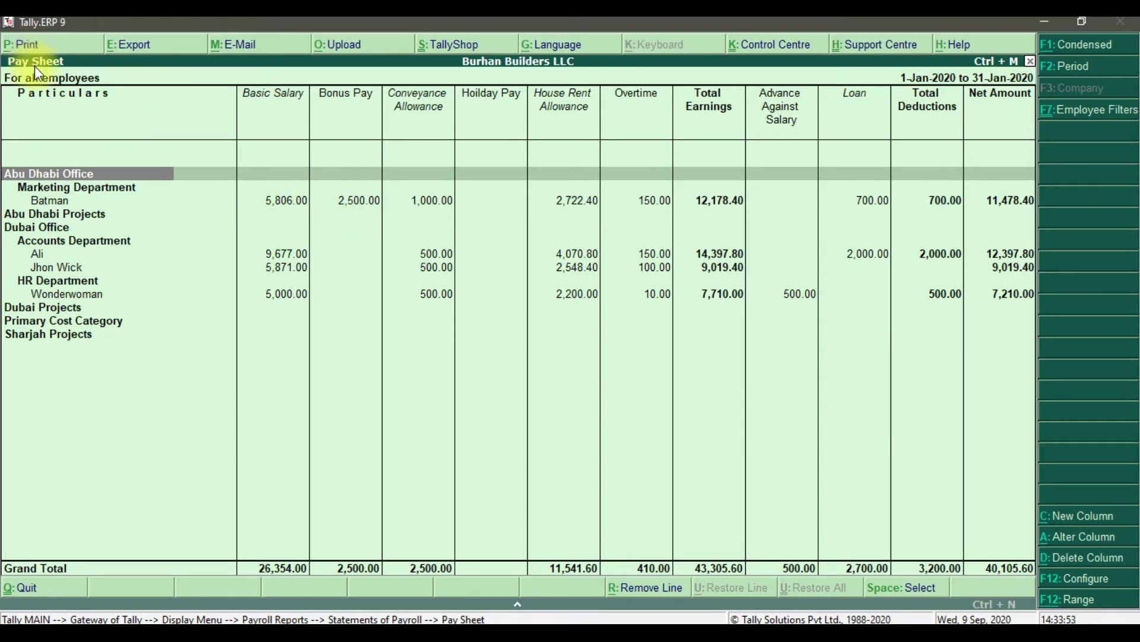
Step: Leave the Pay Sheet for the Statements of Payroll list, checking the report list in PowerPoint on the way
key(F7)
key(alt+Tab)
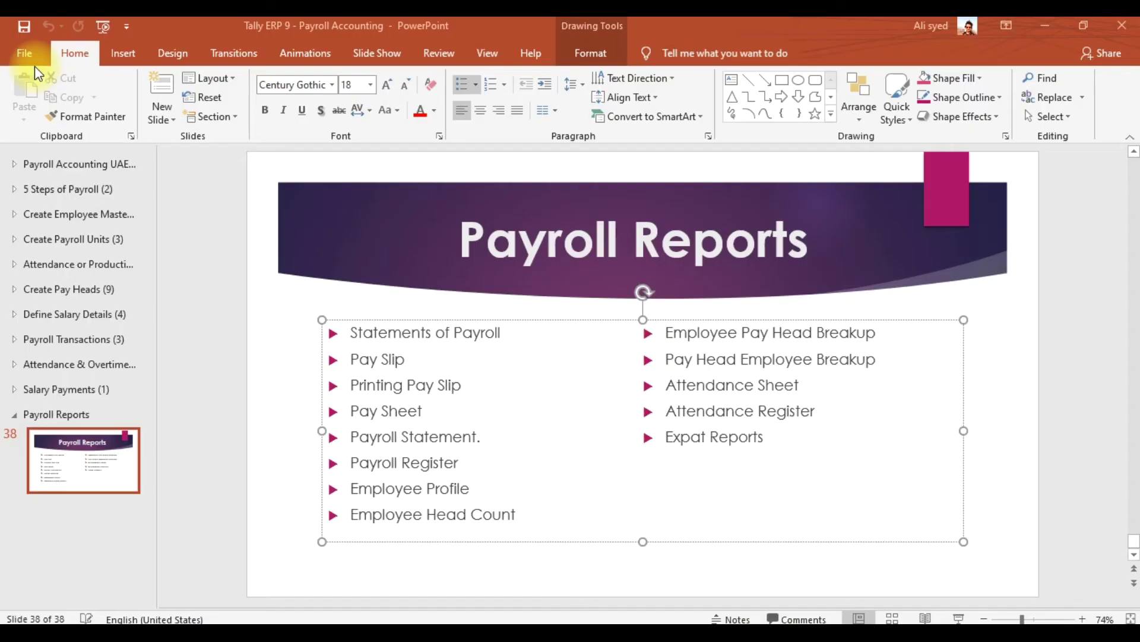
key(alt+Tab)
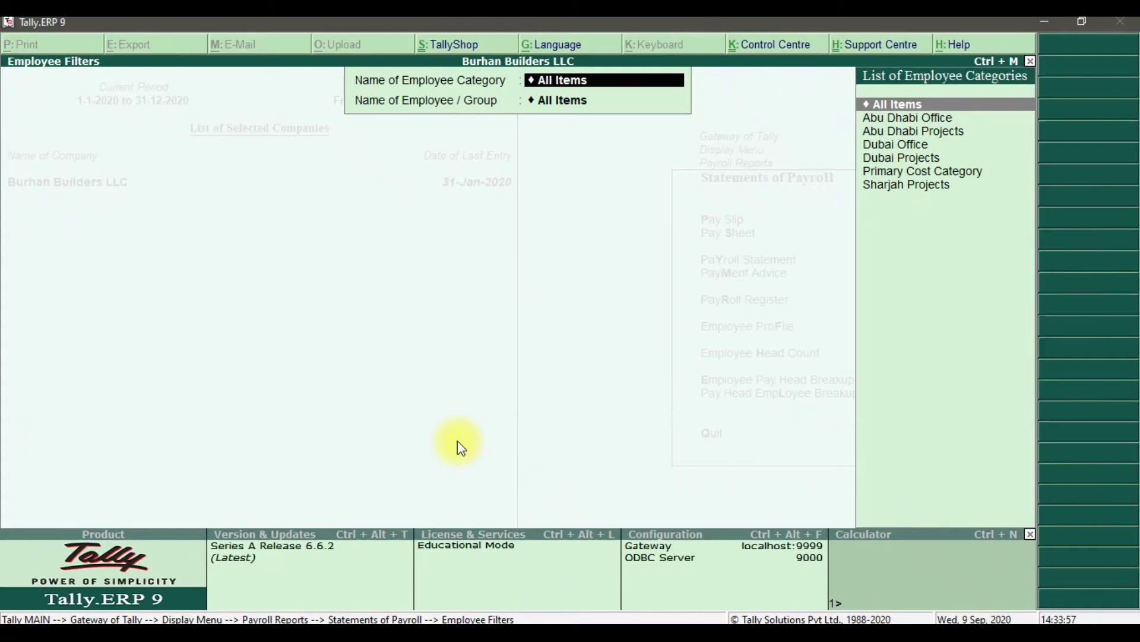
key(Escape)
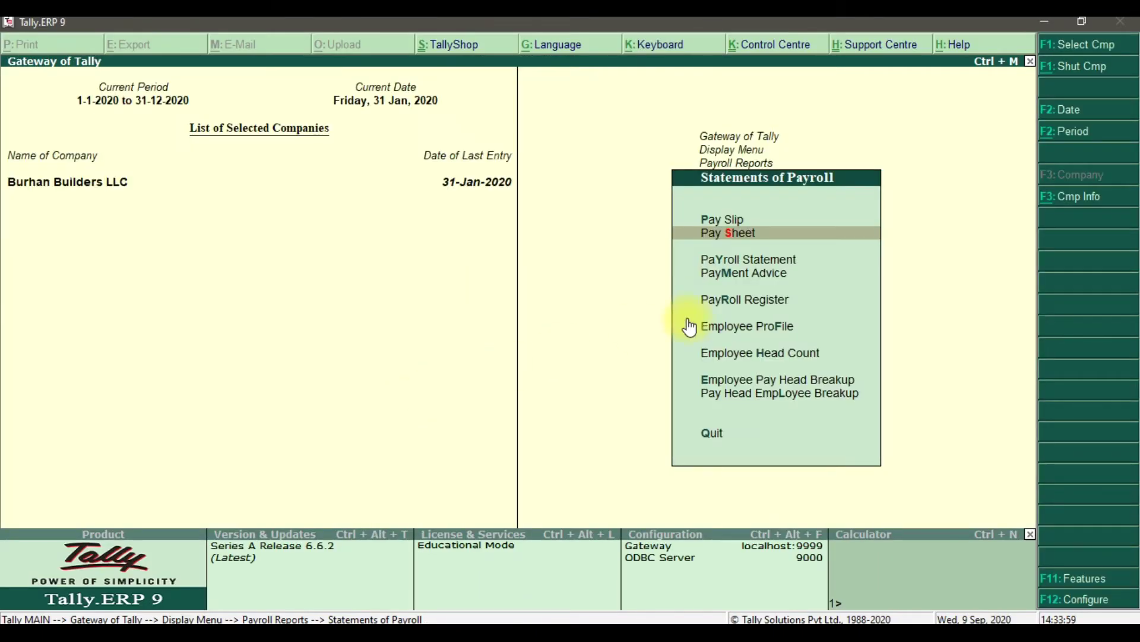
Step: Display the Payroll Statement for the Basic Salary pay head
click(737, 261)
click(737, 261)
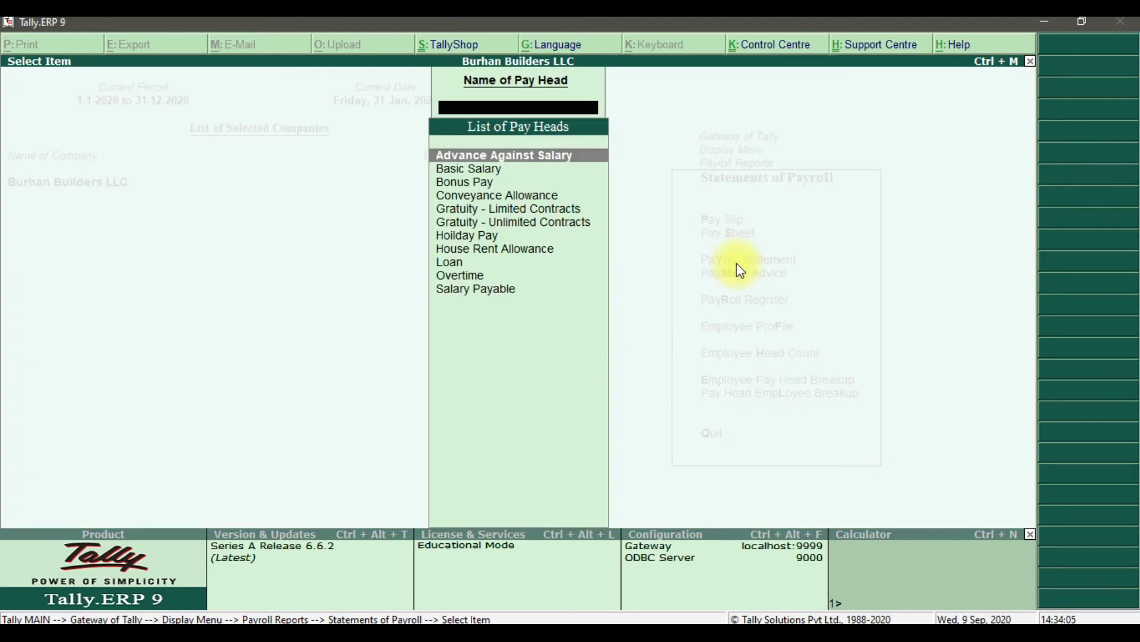
click(511, 173)
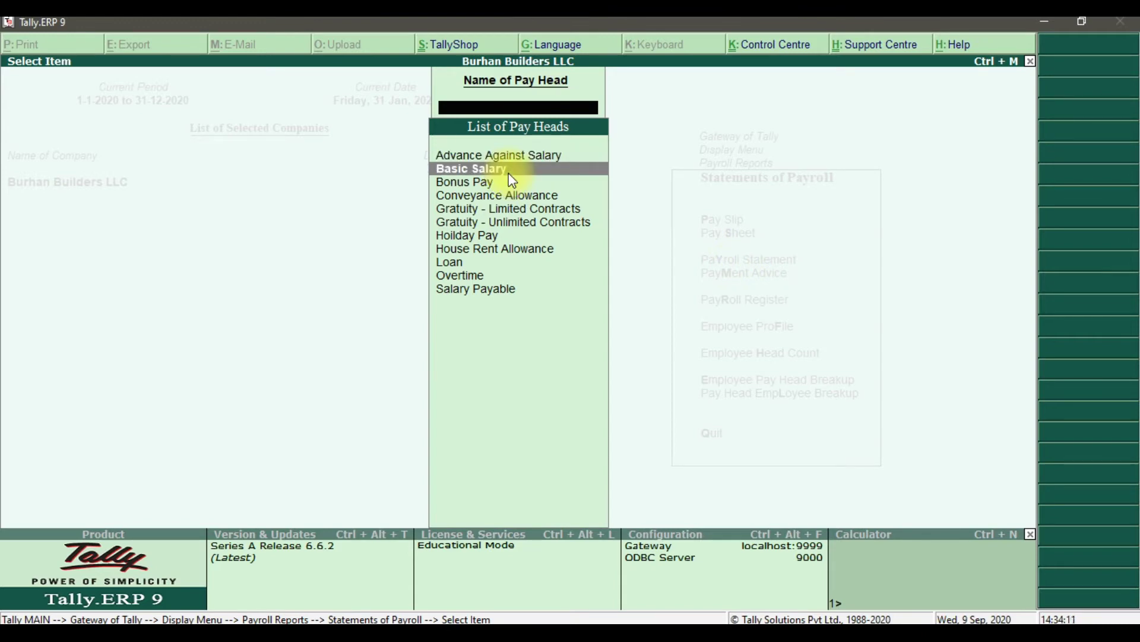
click(510, 172)
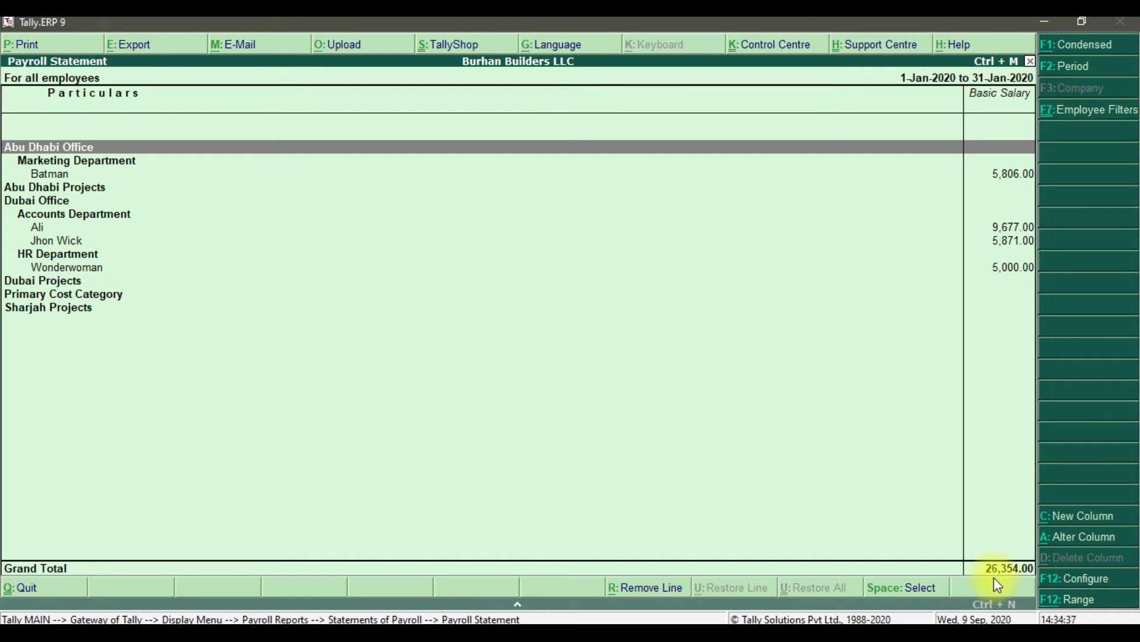
Step: Go back to the pay head list and display the Payroll Statement for Overtime
key(Escape)
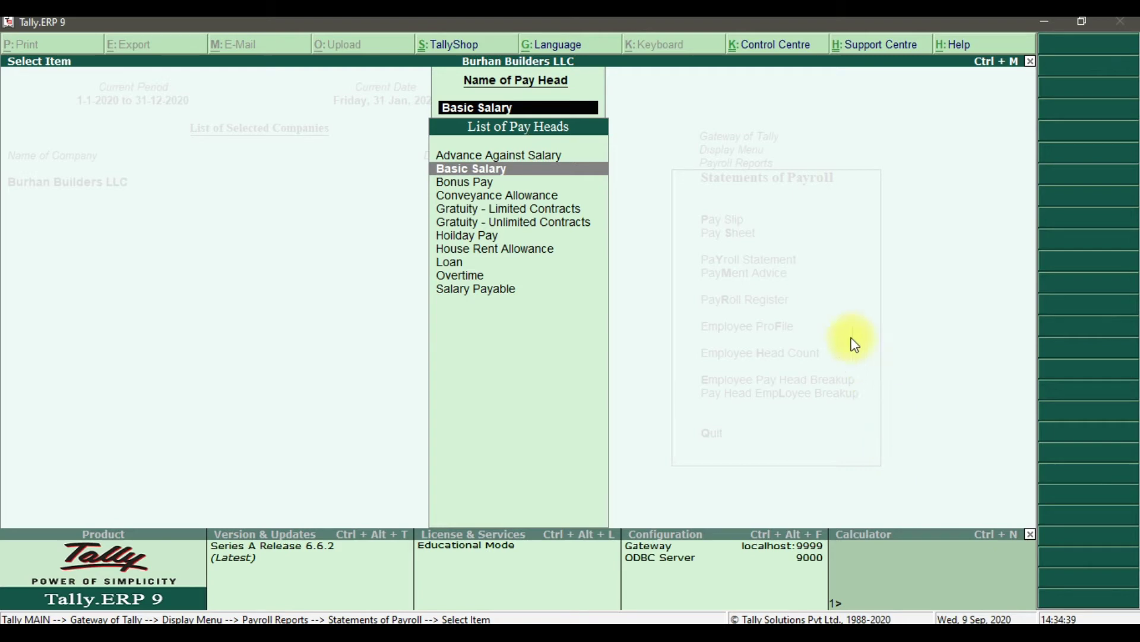
click(474, 183)
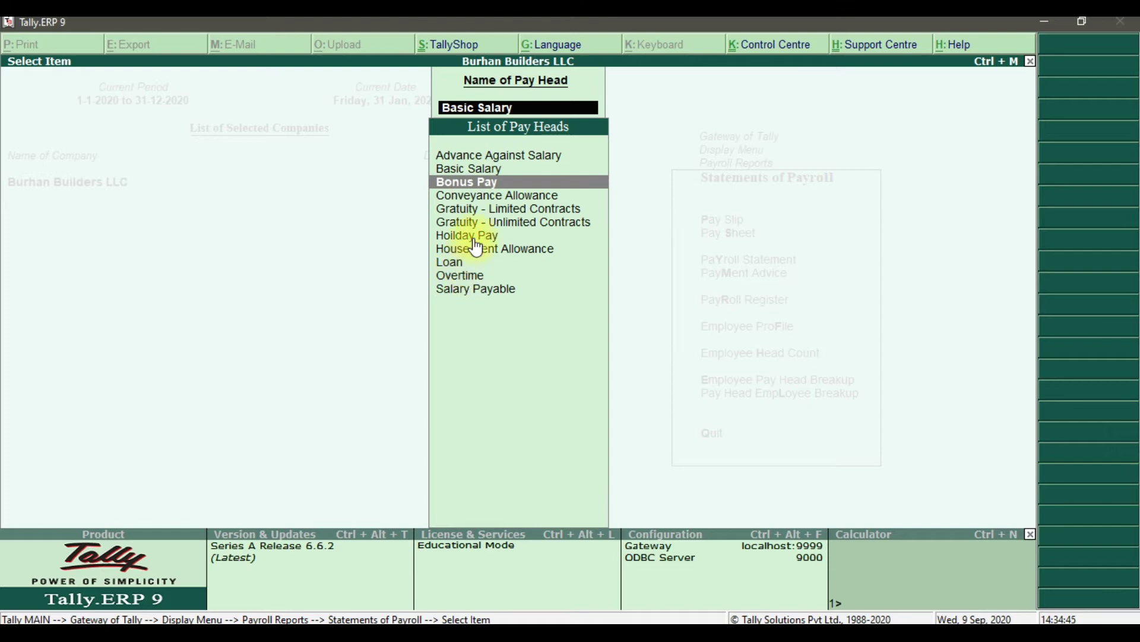
click(473, 276)
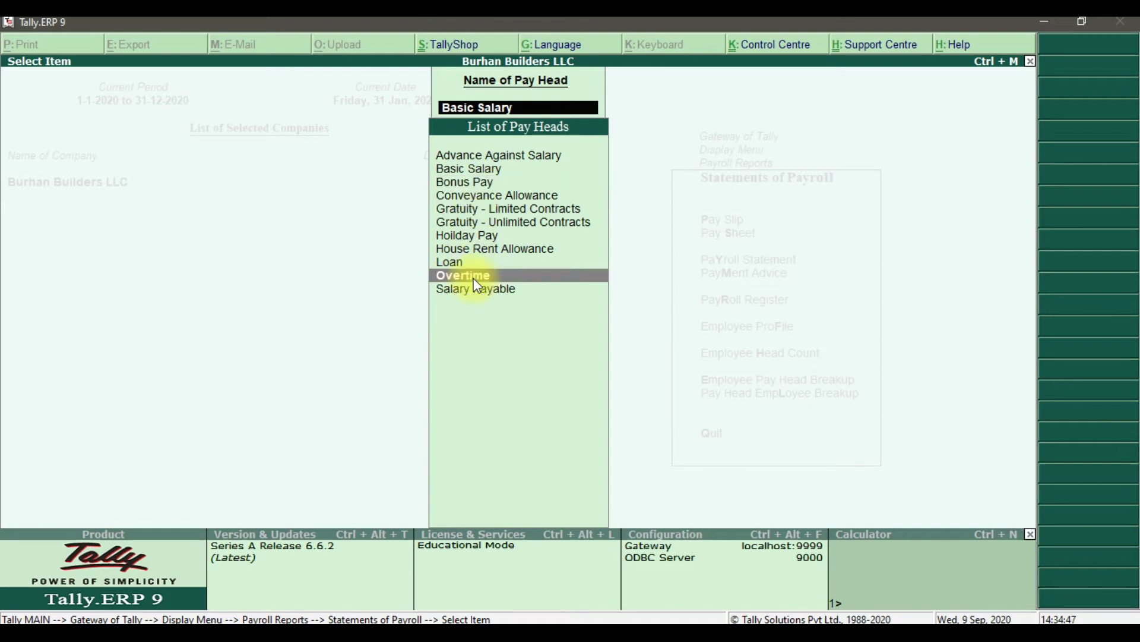
click(474, 278)
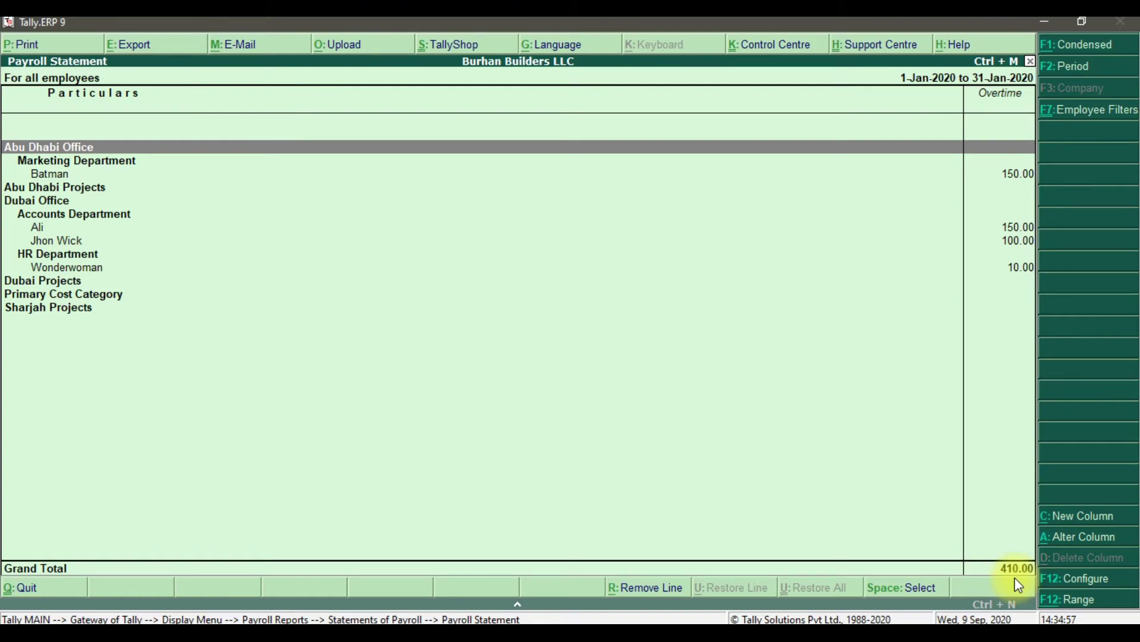
Step: Mark Payroll Register on the PowerPoint slide, and close the Overtime statement in Tally.ERP 9 back to Statements of Payroll
key(alt+Tab)
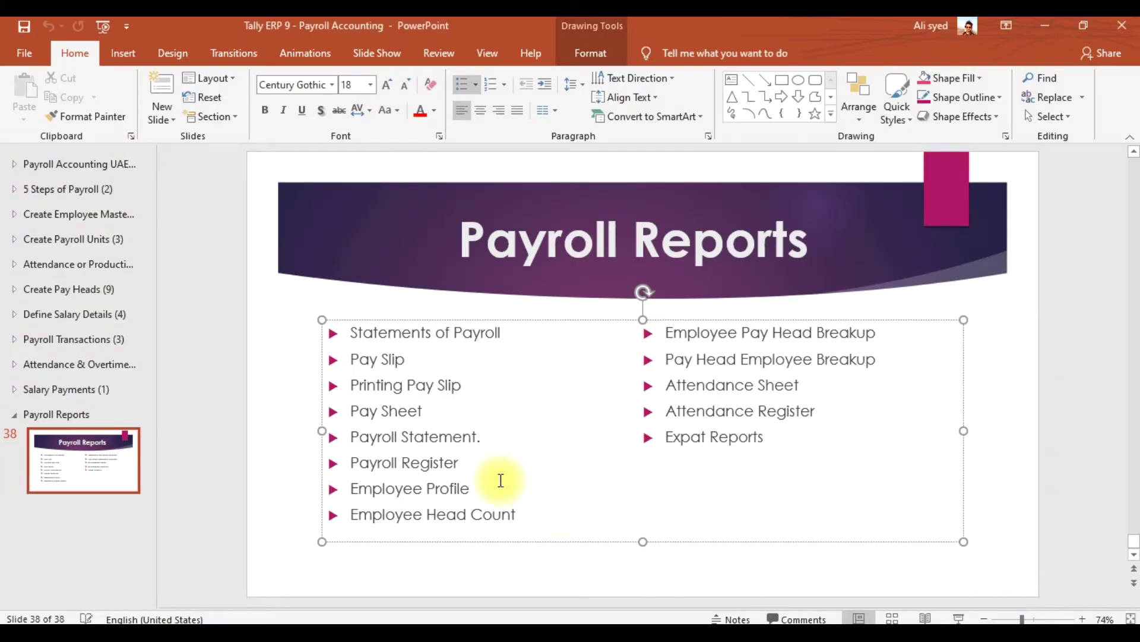
click(479, 463)
key(alt+Tab)
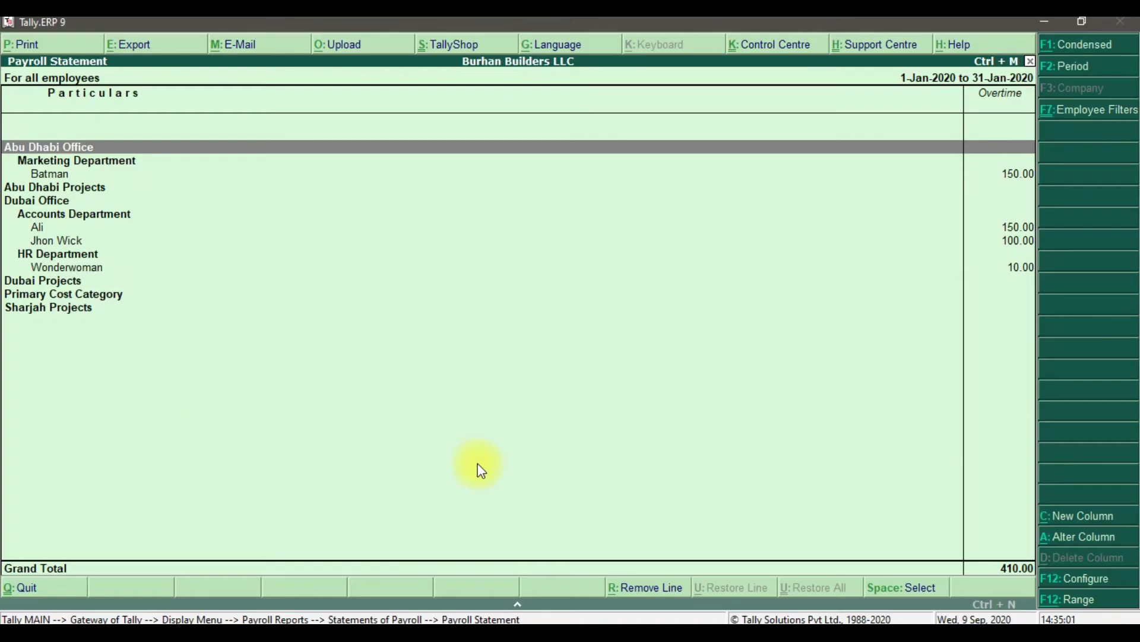
key(Escape)
key(l)
key(Escape)
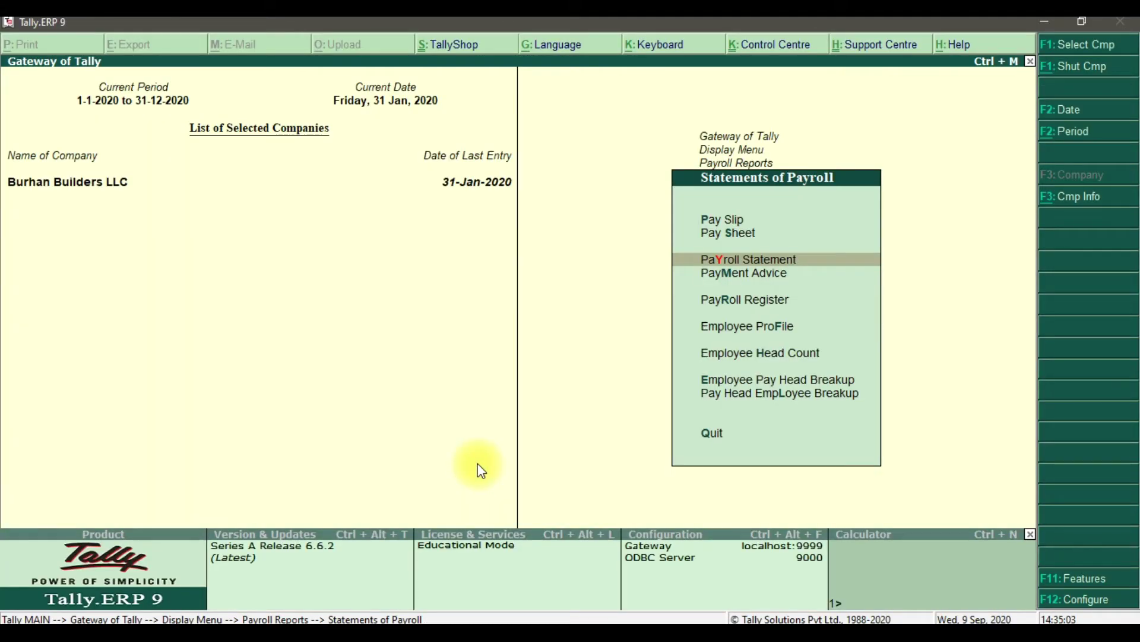
Step: Open the Payroll Register, drill into January's voucher list, and open payroll voucher No. 1
click(733, 311)
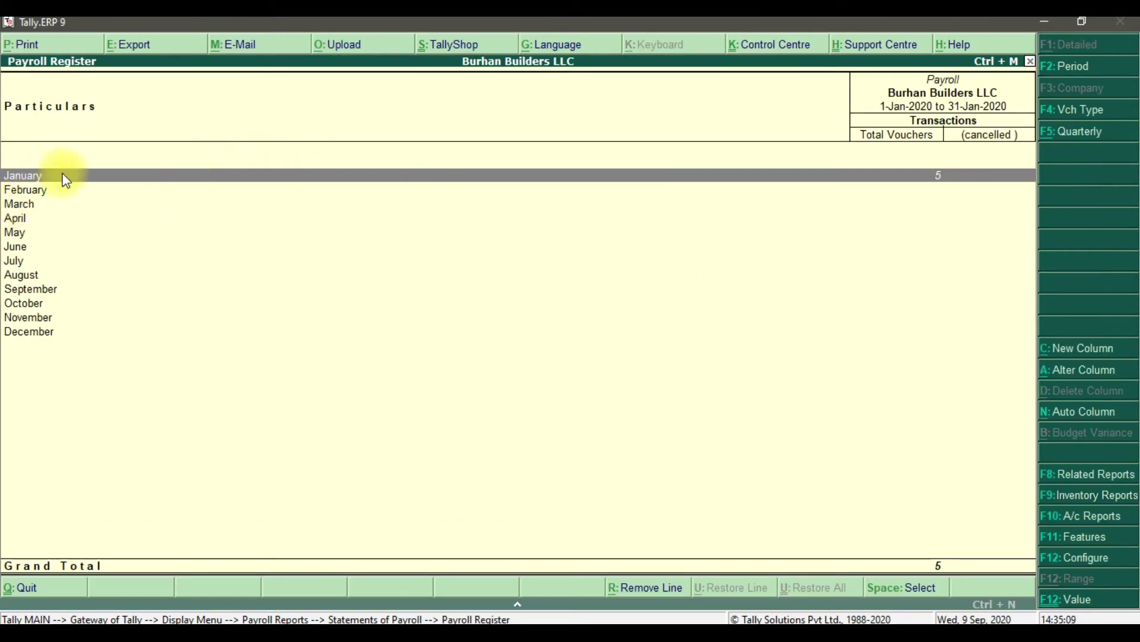
click(943, 191)
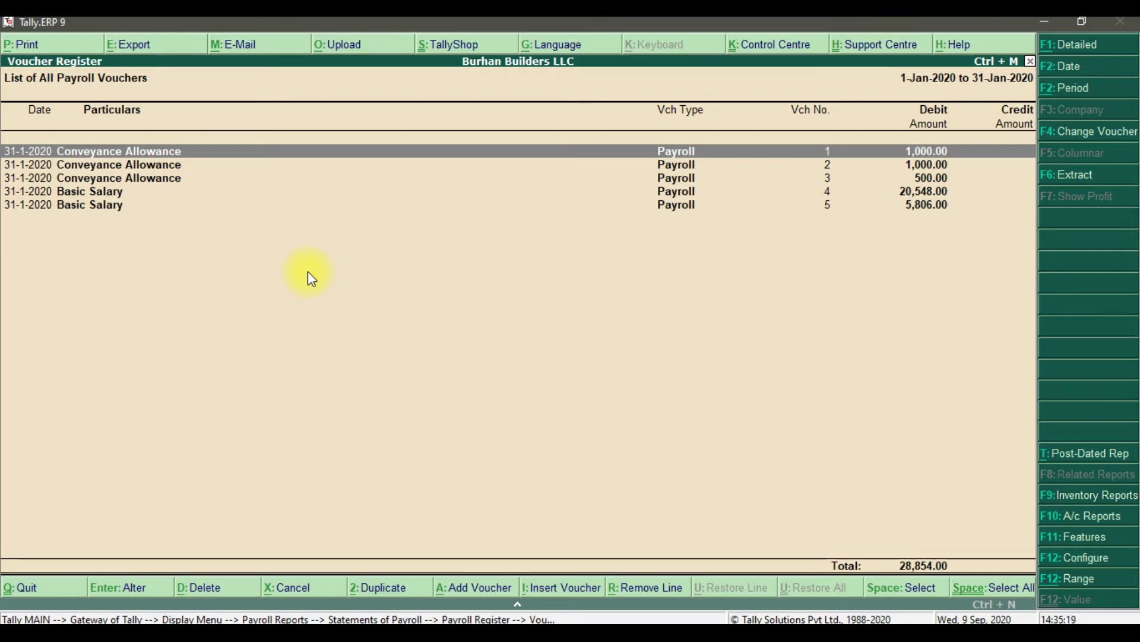
key(Return)
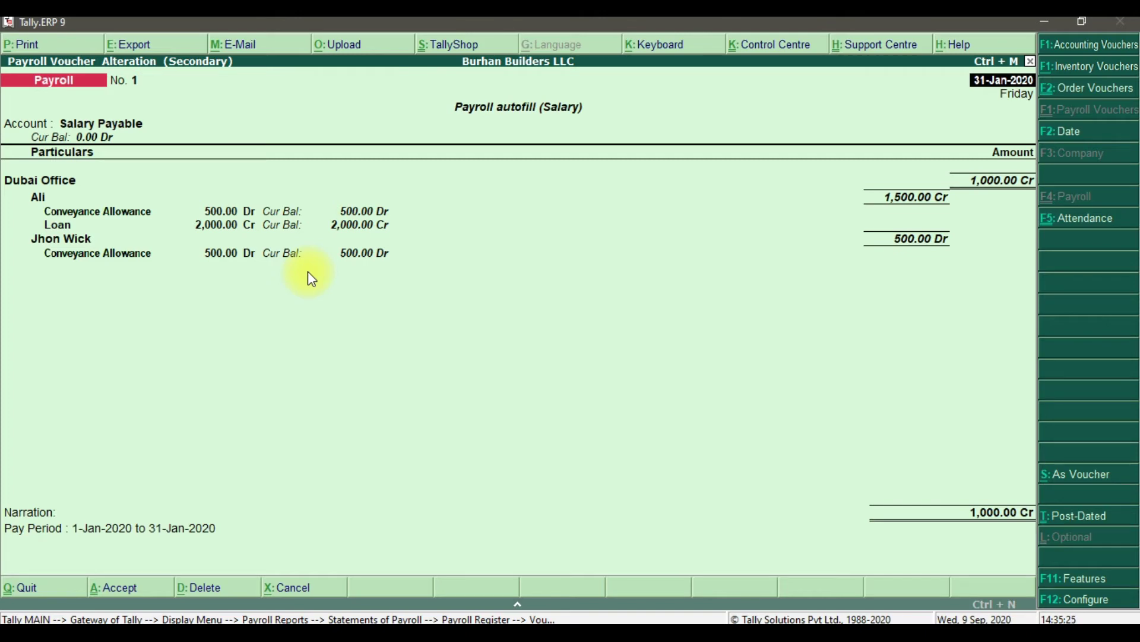
Step: Close the payroll voucher, mark Employee Profile on the PowerPoint slide, and return to Statements of Payroll in Tally.ERP 9
key(alt+Tab)
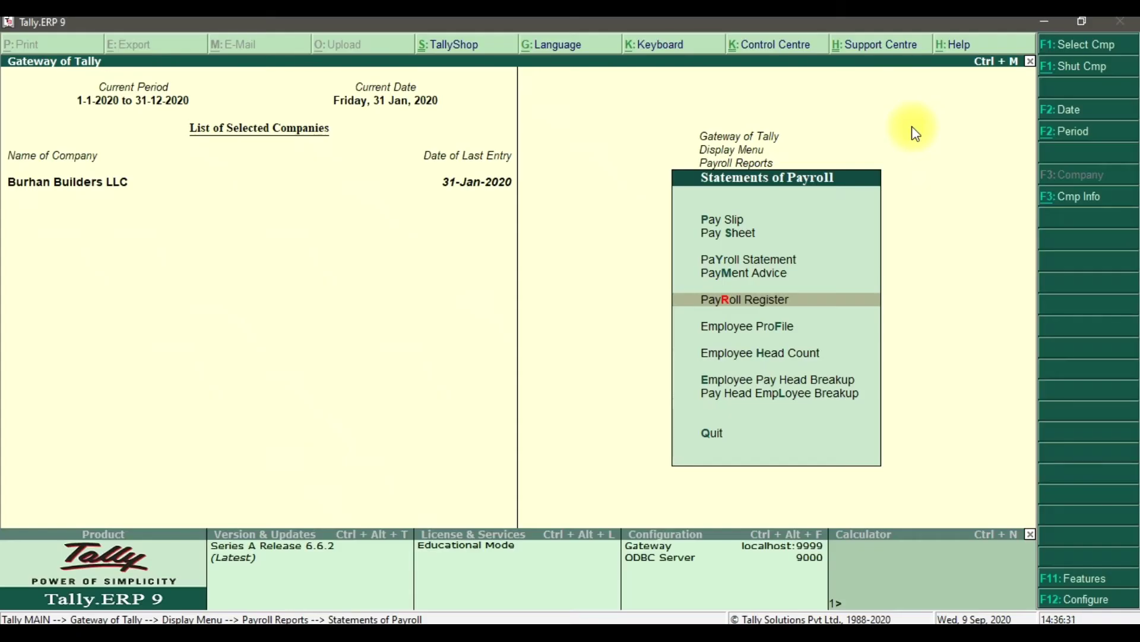
key(alt+Tab)
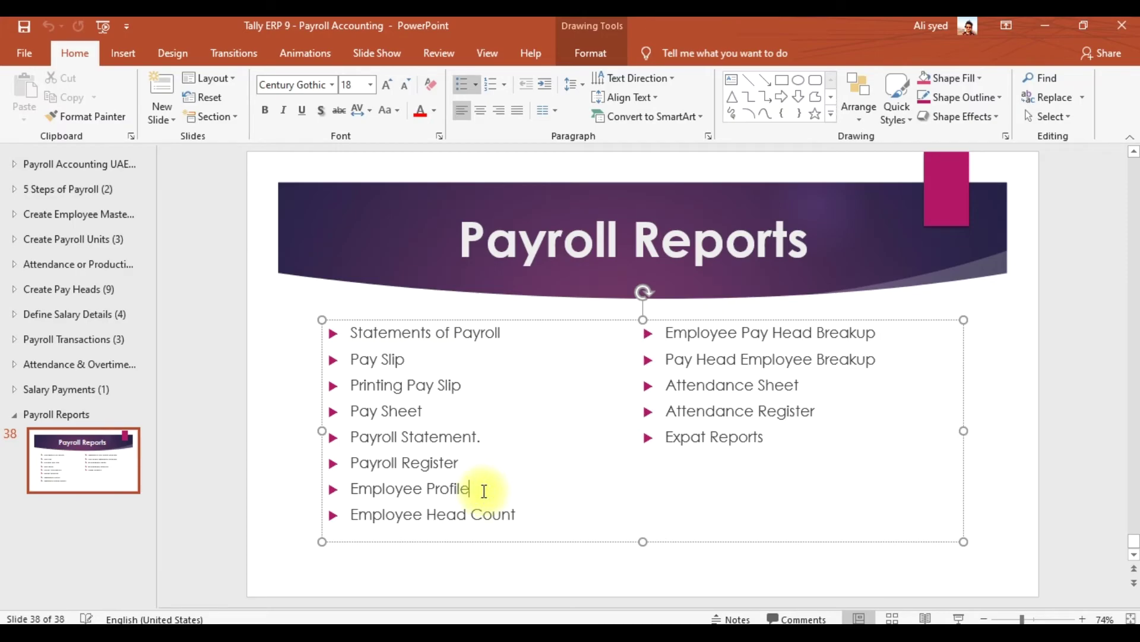
key(alt+Tab)
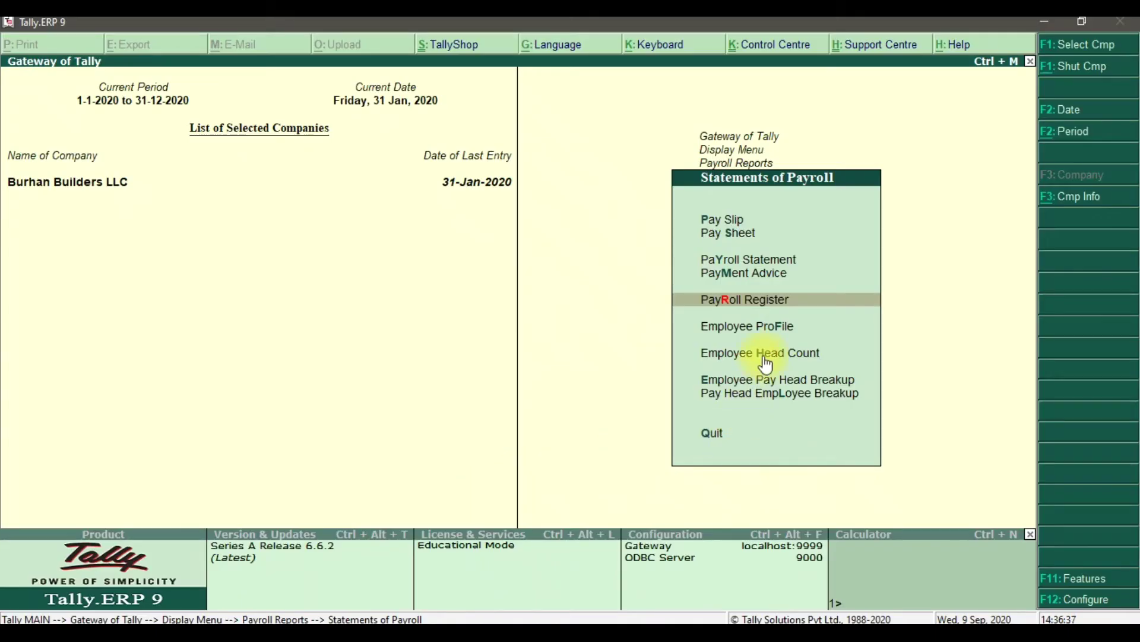
Step: Display the Employee Profile report for all employee categories and all employees
click(777, 336)
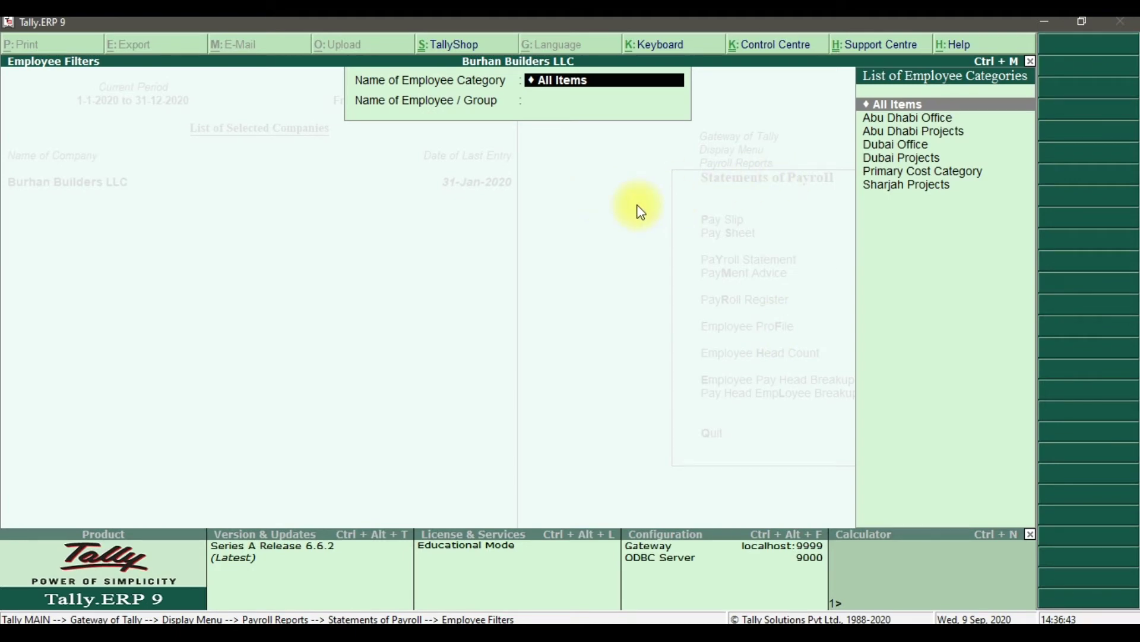
key(Return)
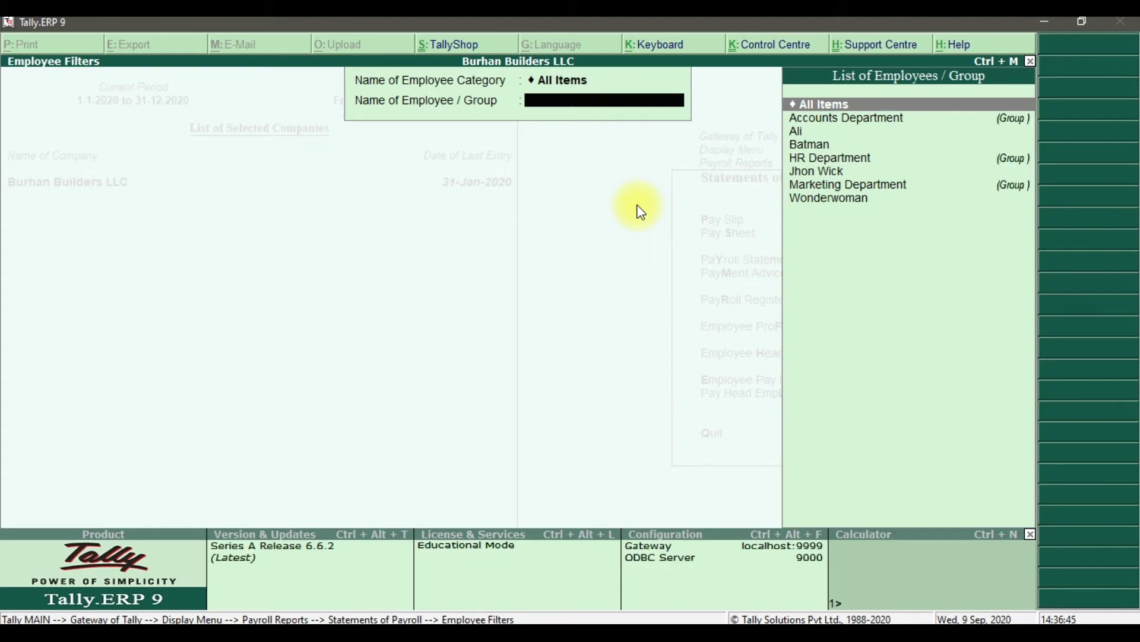
key(Return)
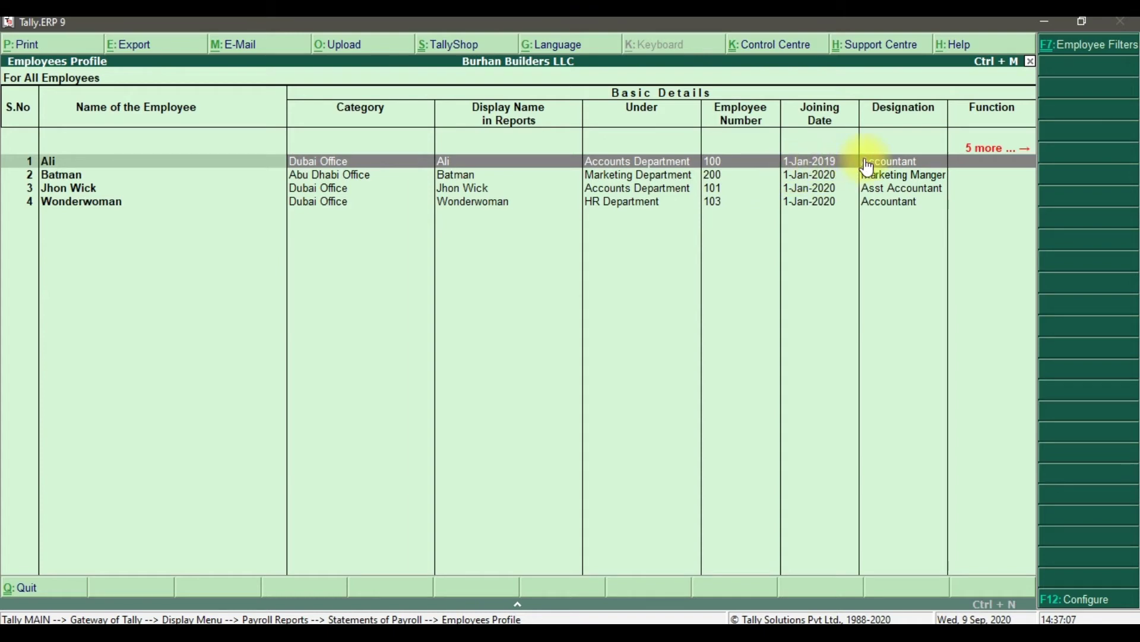
Step: Examine the general, bank, contact, and passport and visa details of the employee profiles, and close the report back to Statements of Payroll
key(Right)
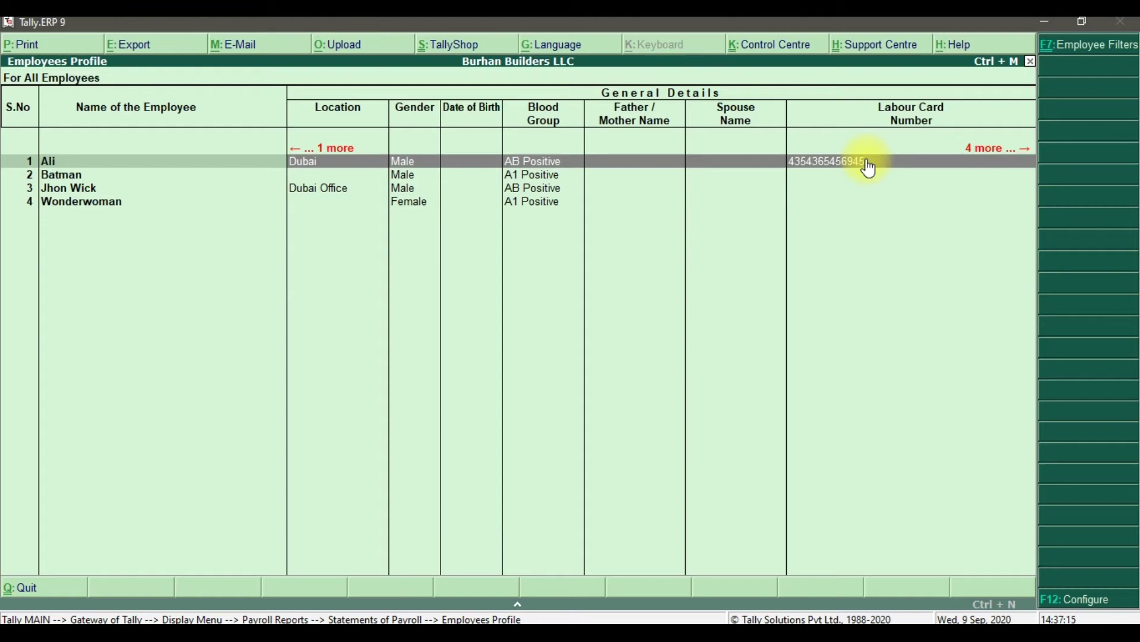
key(Right)
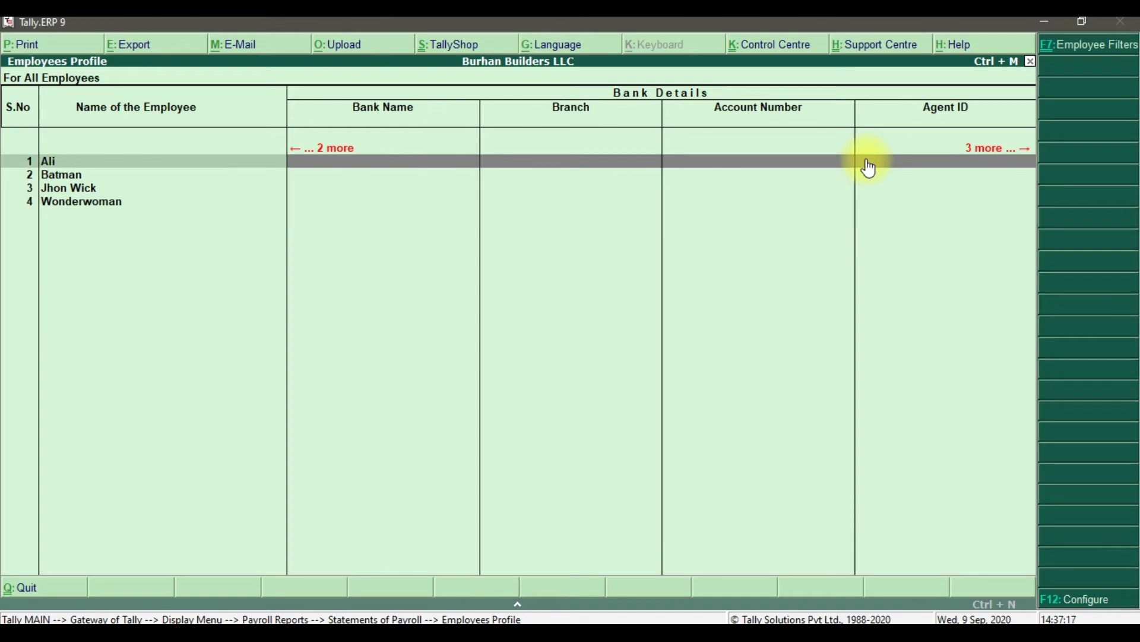
key(Right)
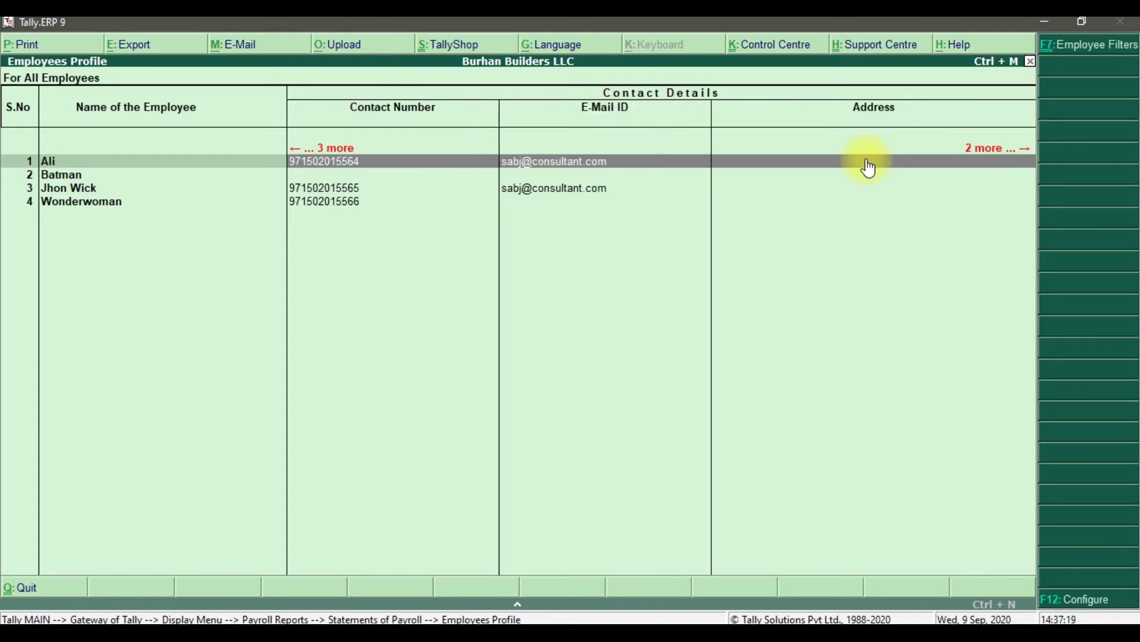
key(Right)
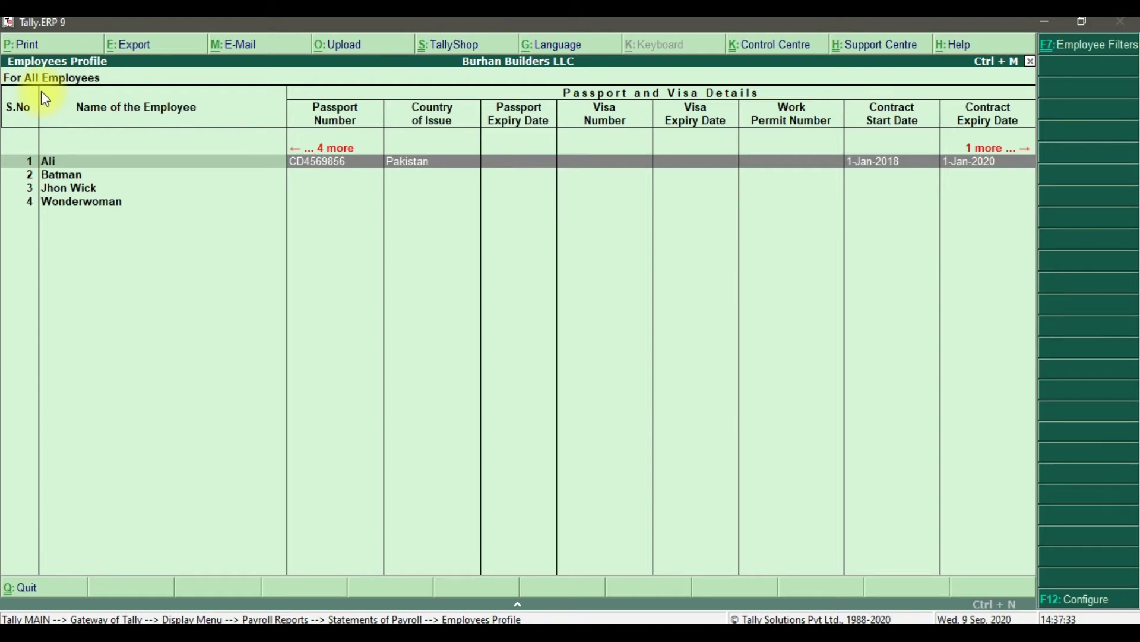
key(Escape)
key(Escape)
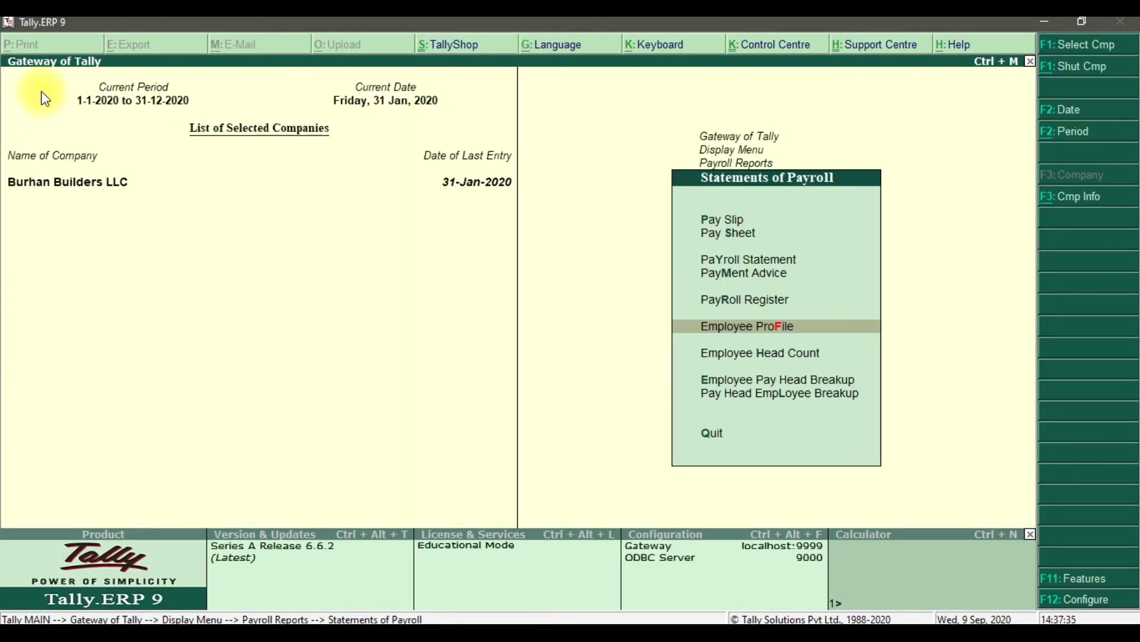
Step: Mark Employee Head Count on the PowerPoint slide and return to Statements of Payroll in Tally.ERP 9
key(alt+Tab)
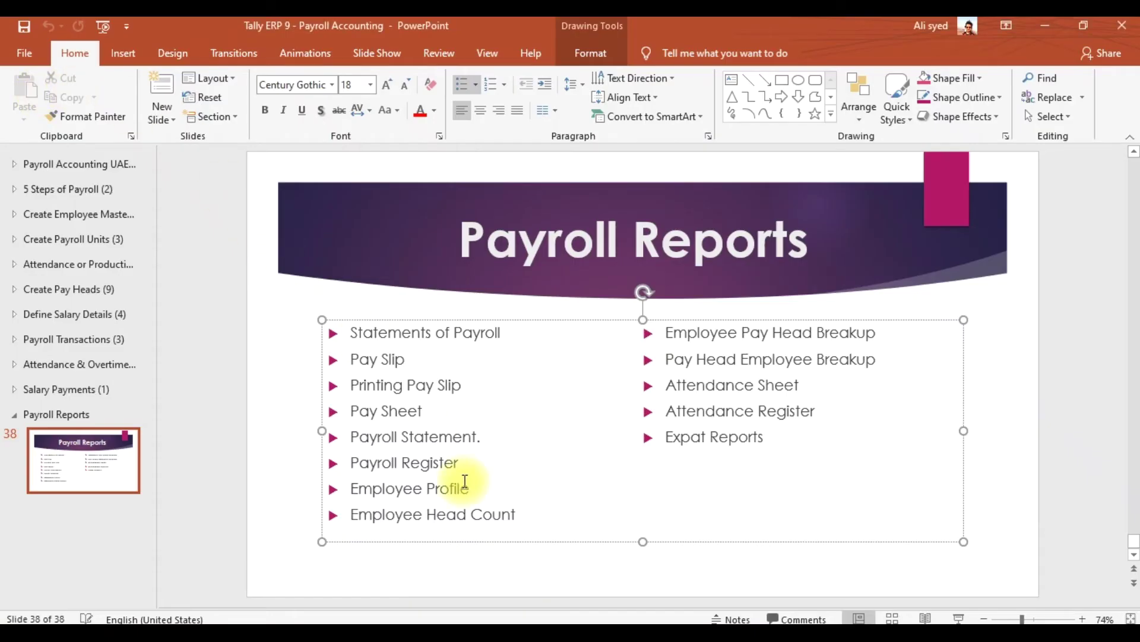
click(517, 515)
key(alt+Tab)
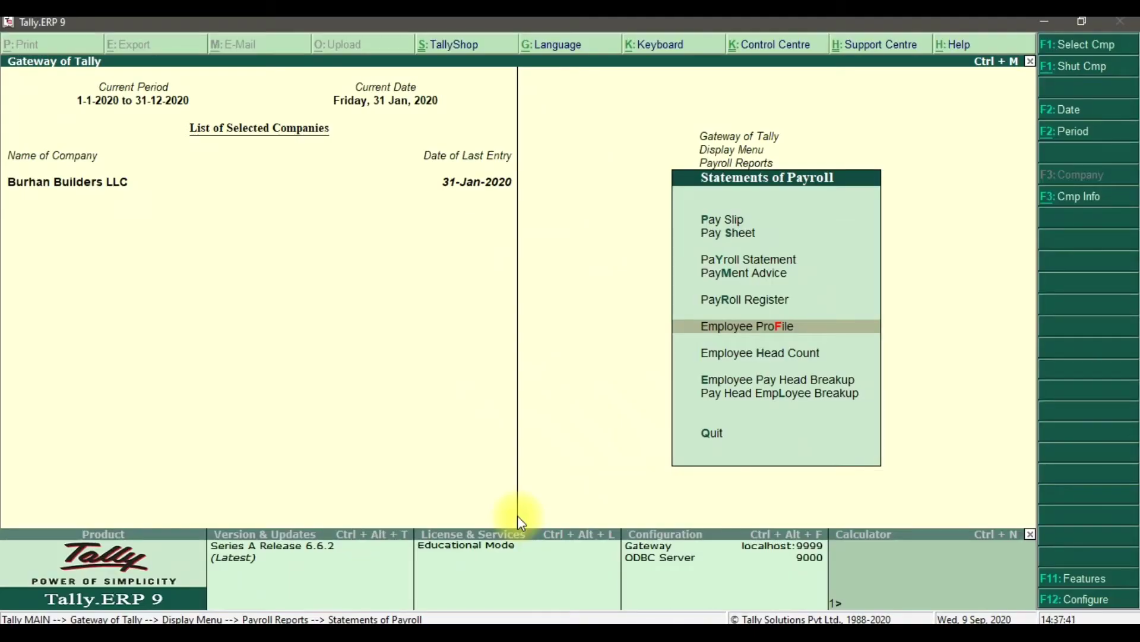
Step: Review the monthly salary payment summary in the Employee Head Count report and close it back to Statements of Payroll
click(790, 355)
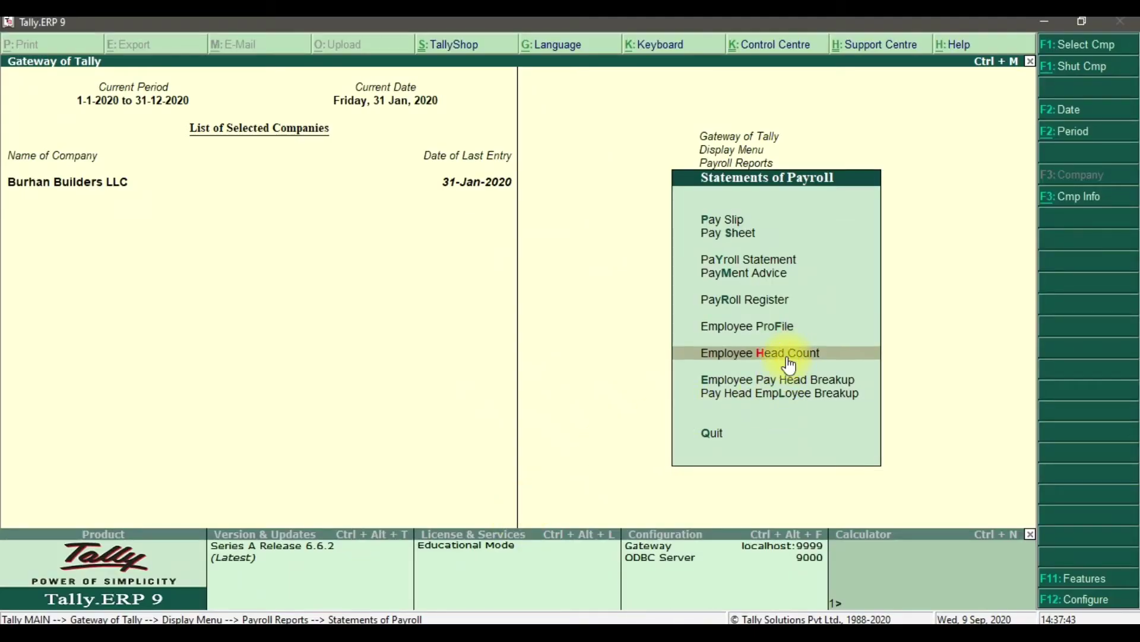
click(789, 360)
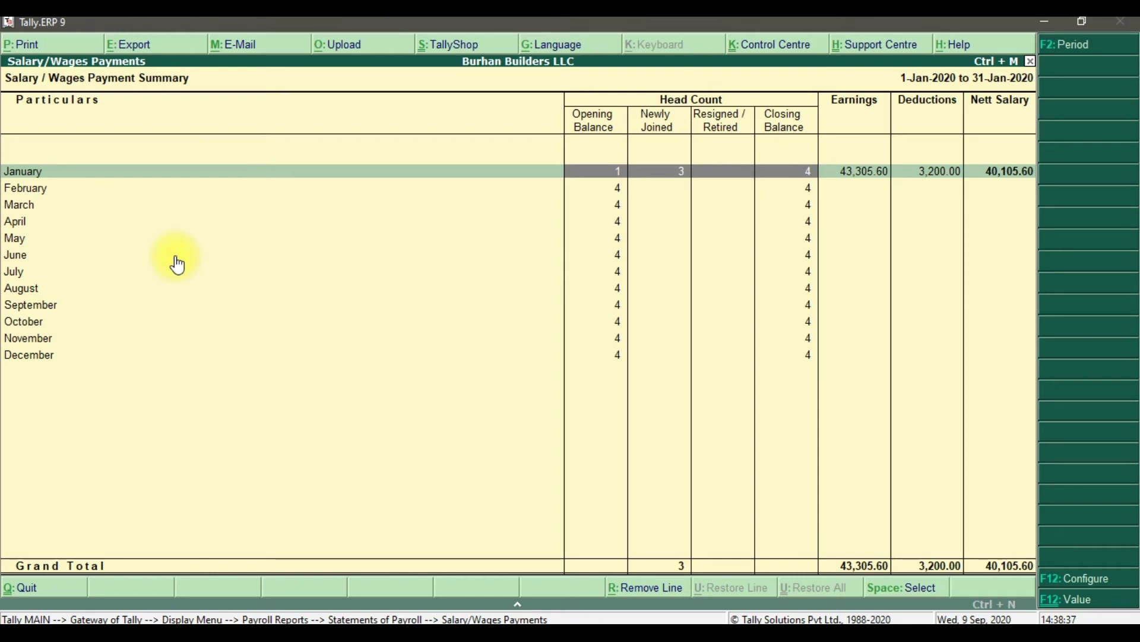
key(Escape)
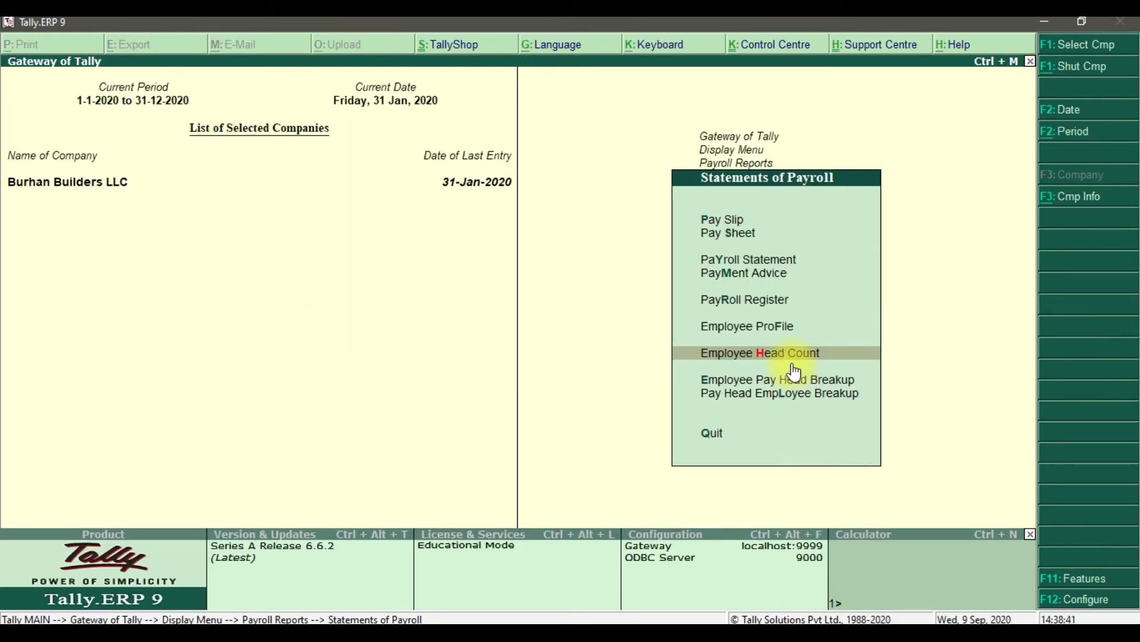
Step: Check the report list on the PowerPoint slide, and display the Employee Pay Head Breakup for Basic Salary in Tally.ERP 9
key(alt+Tab)
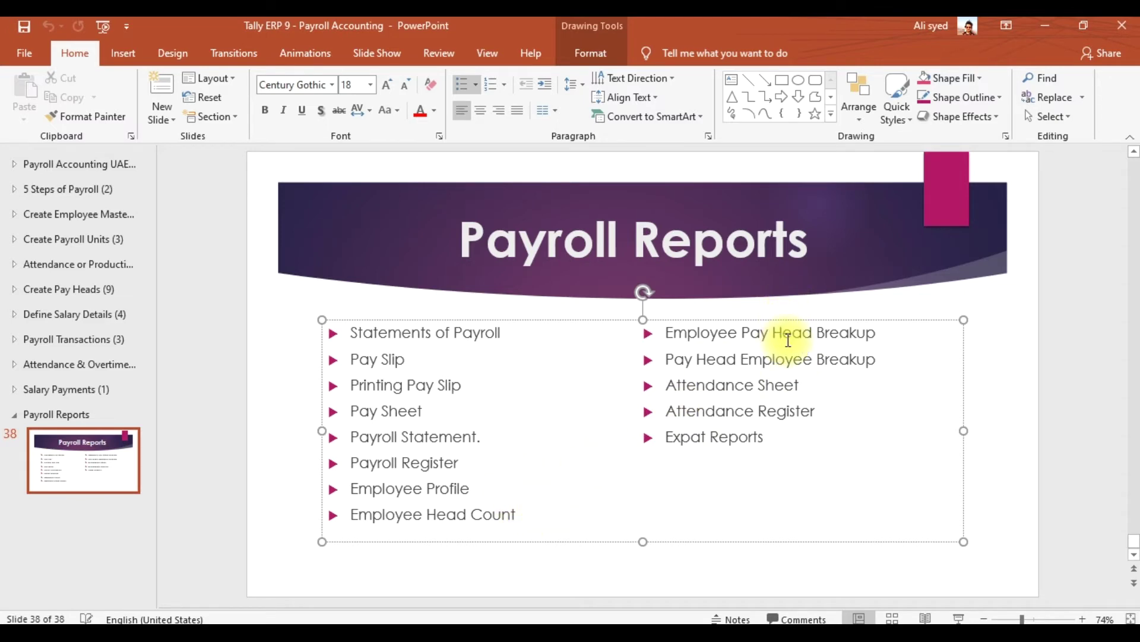
key(alt+Tab)
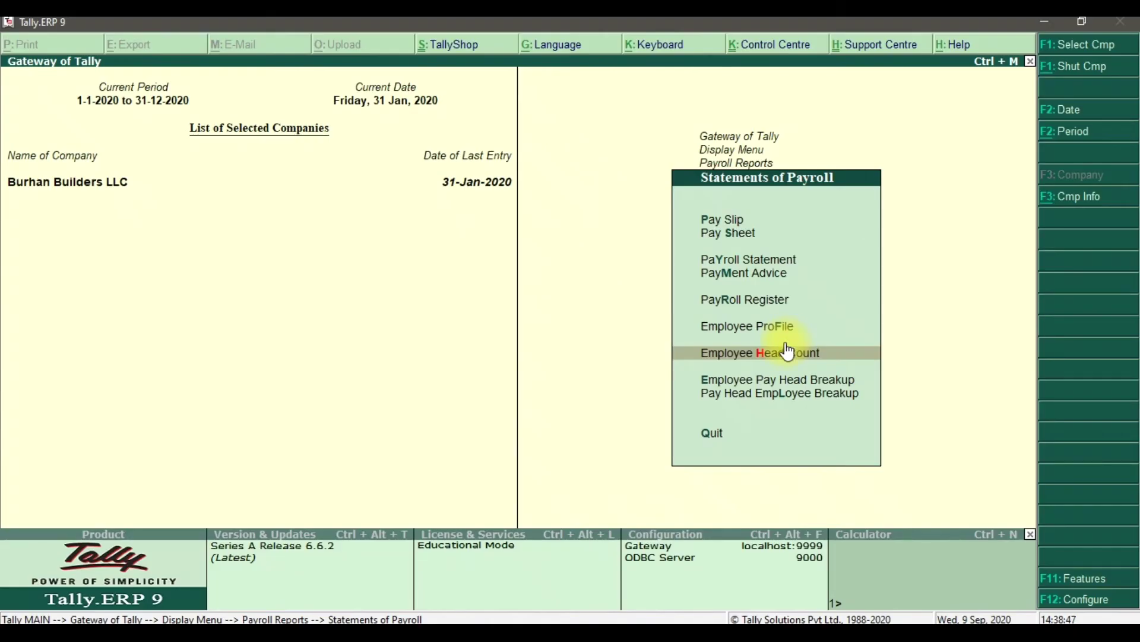
key(Down)
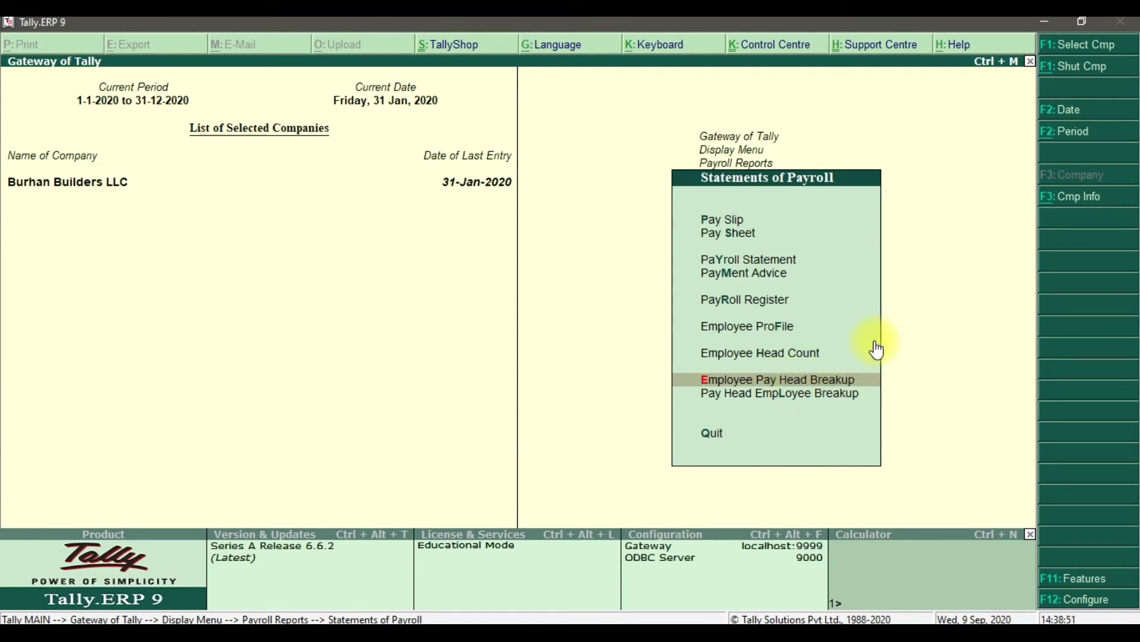
key(Return)
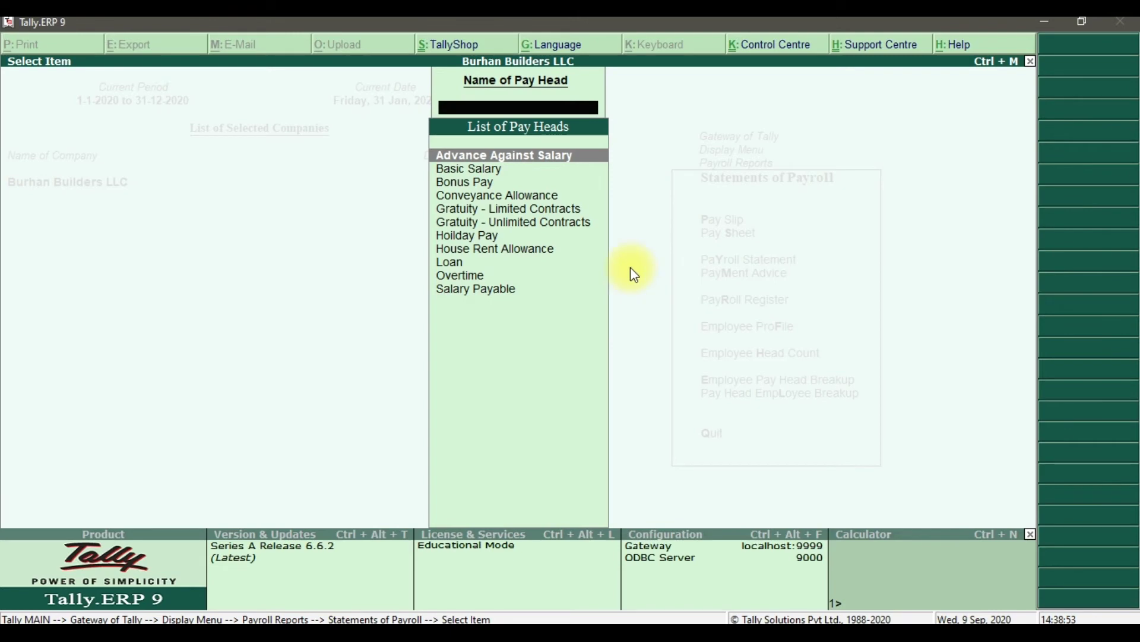
click(508, 171)
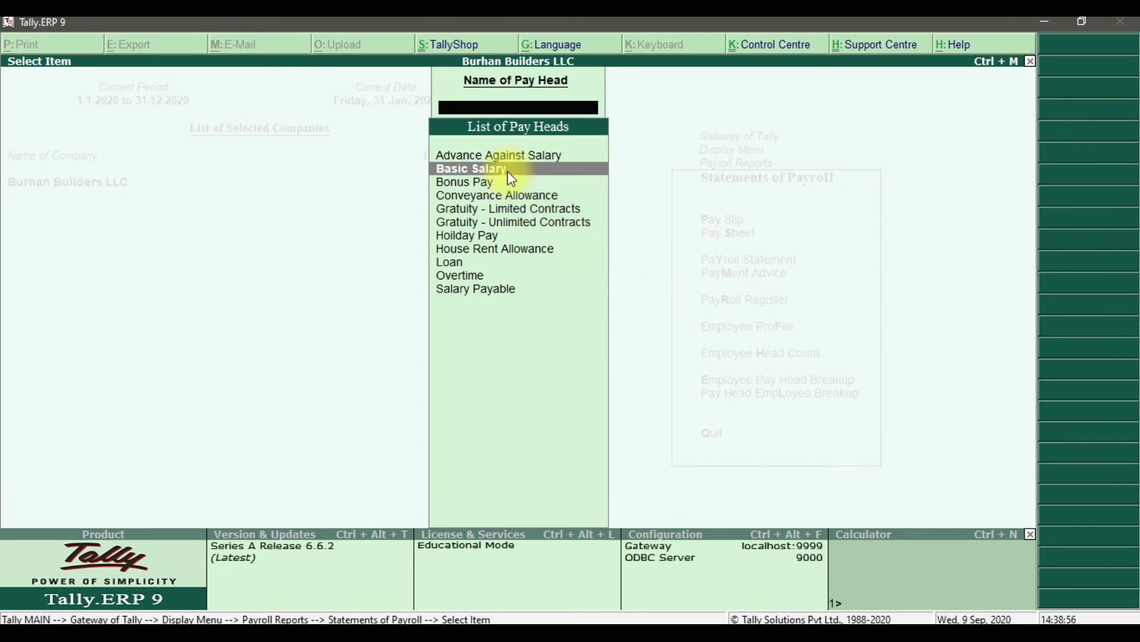
click(509, 173)
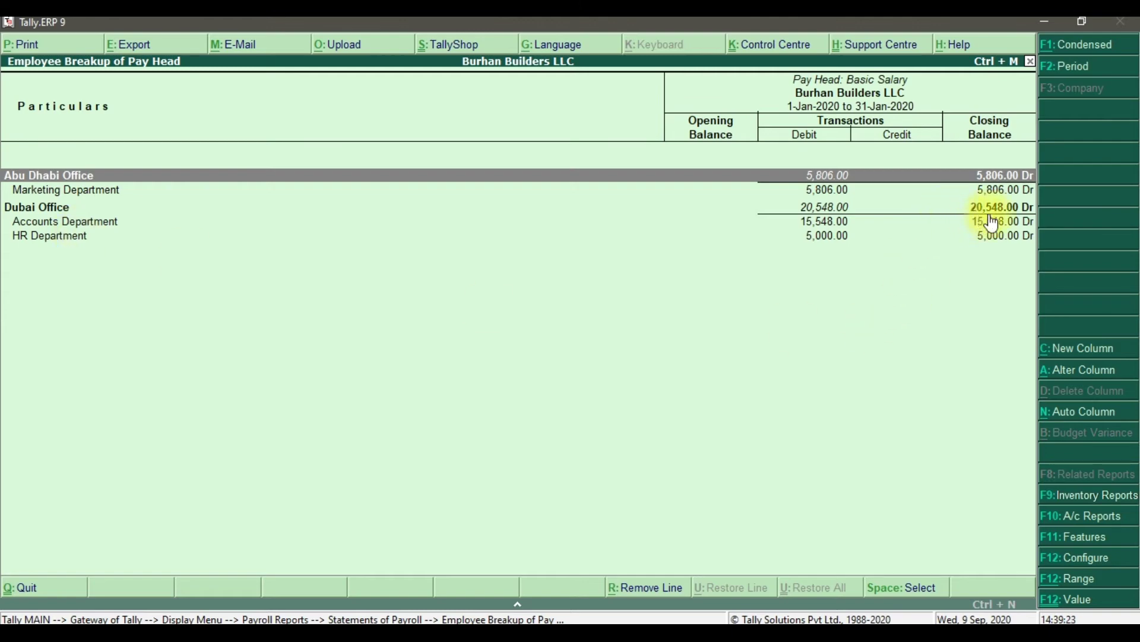
Step: Examine the Accounts Department and HR Department lines of the Basic Salary breakup, and close it back to Statements of Payroll
click(815, 224)
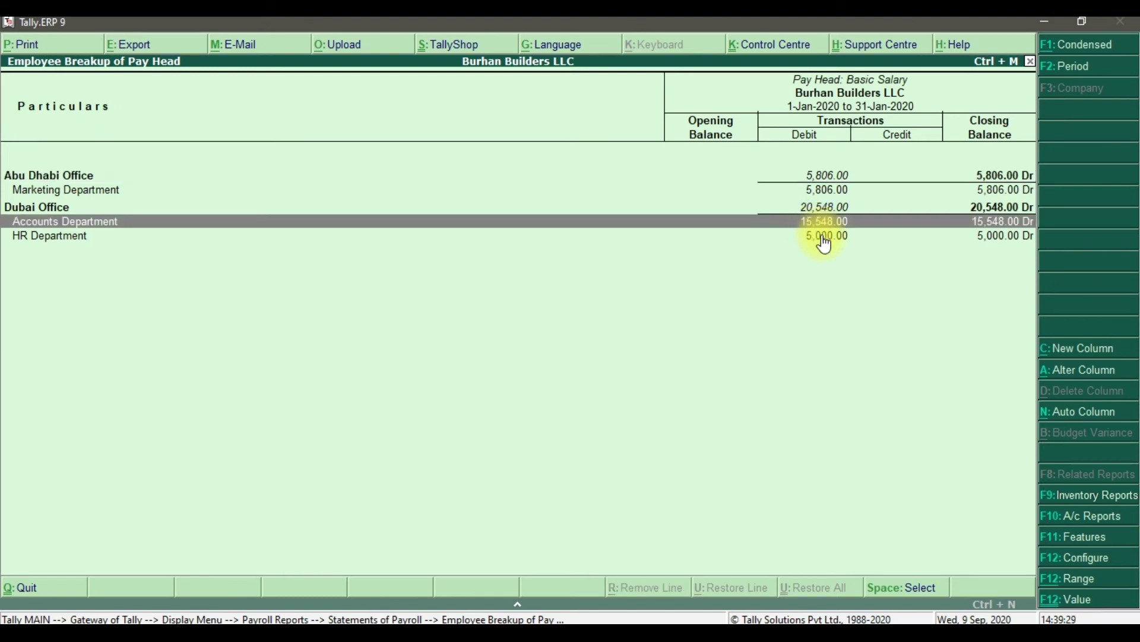
click(826, 241)
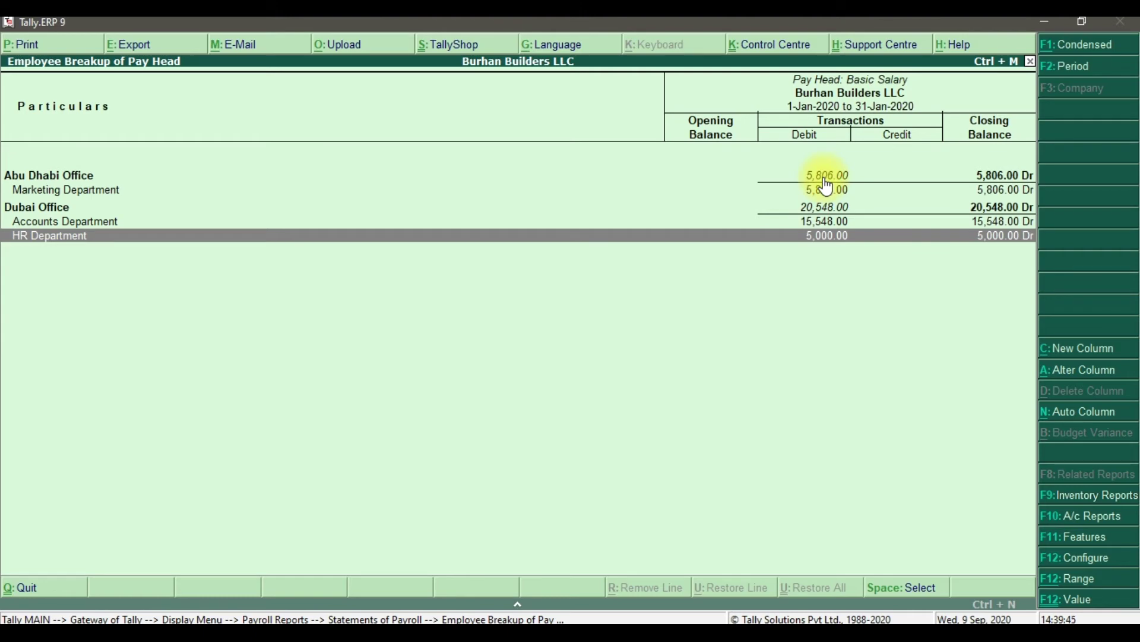
key(Escape)
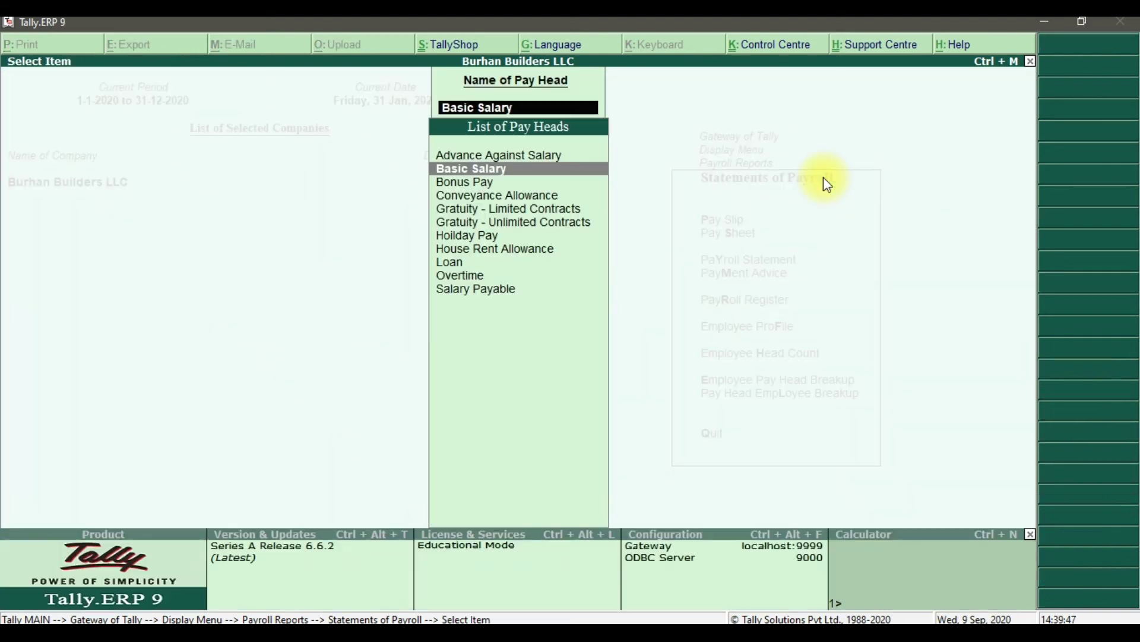
key(Escape)
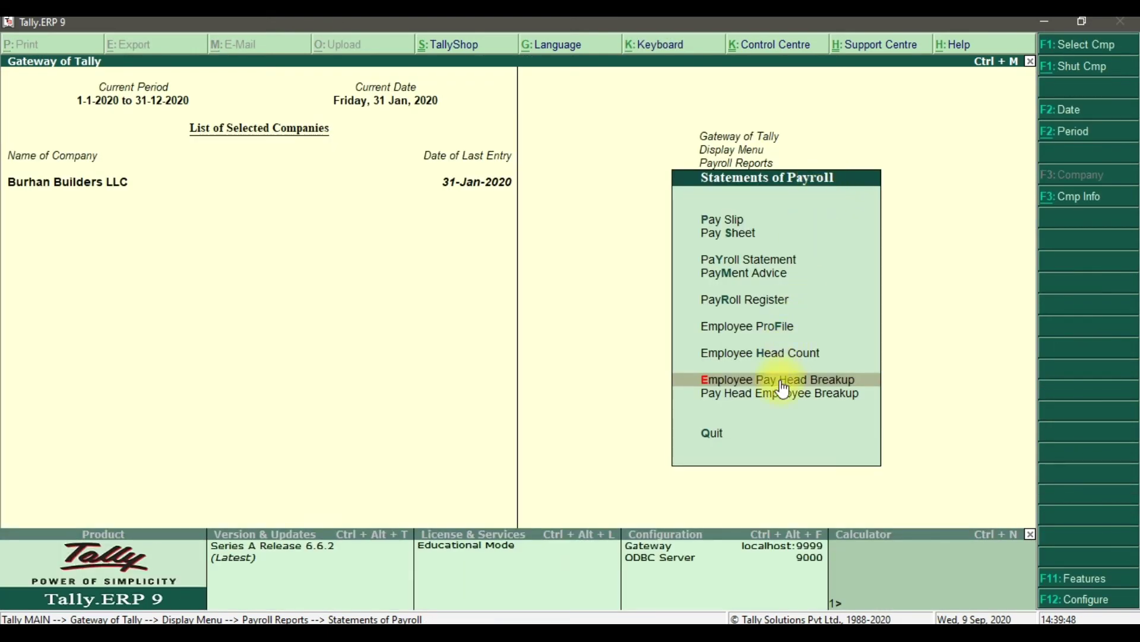